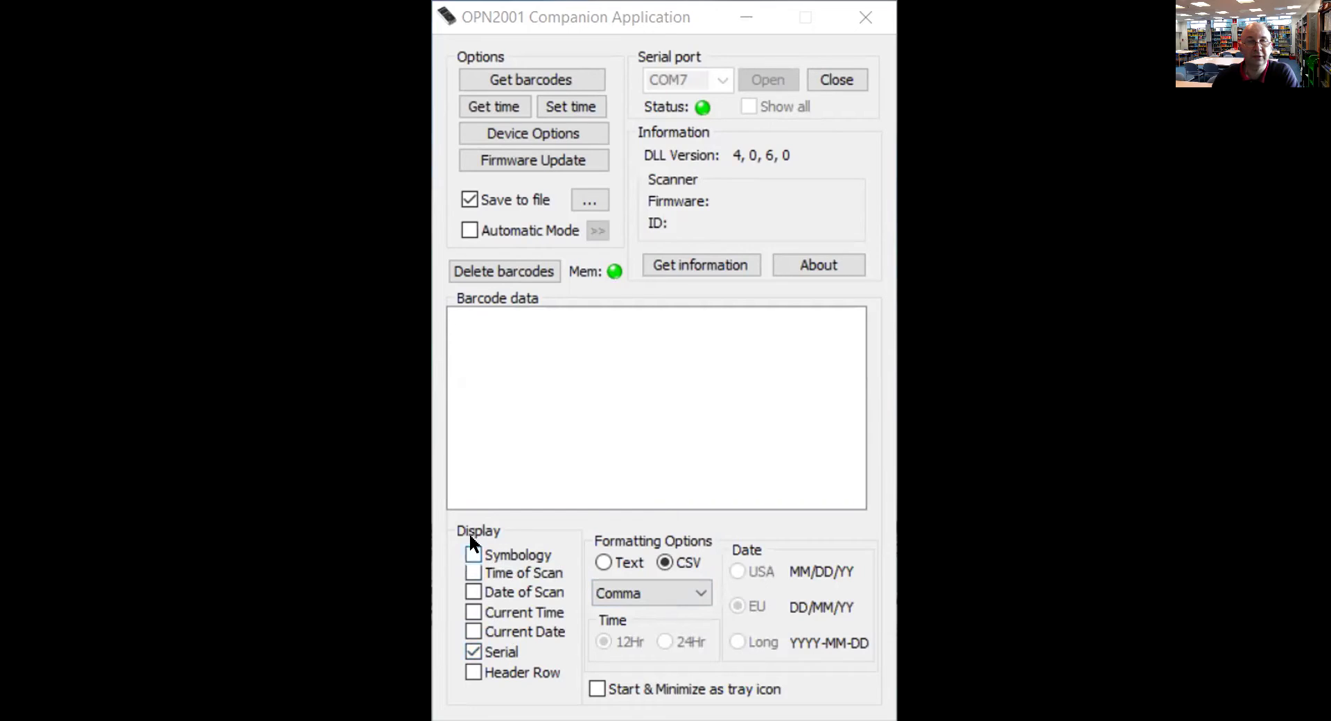
Set the barcode output file to Barcodes.csv inside a new Desktop folder named test.
click(565, 198)
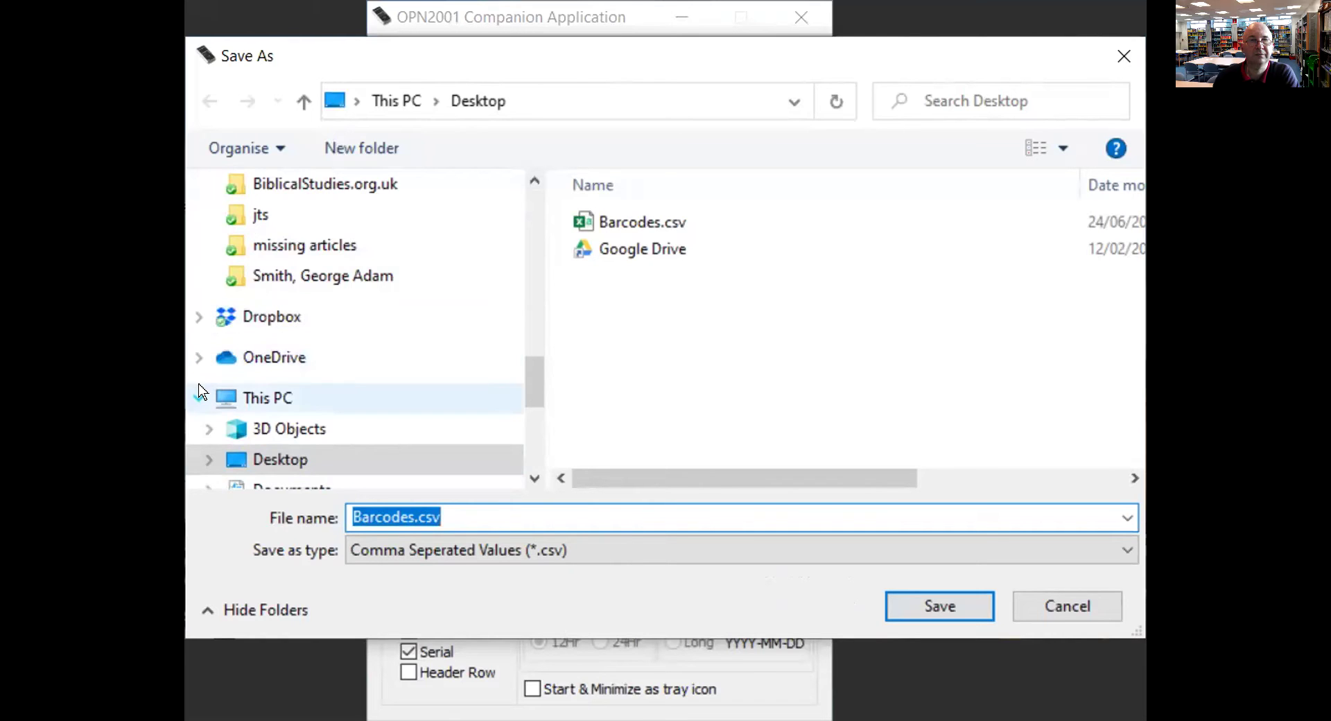
scroll(279, 345, up, 15)
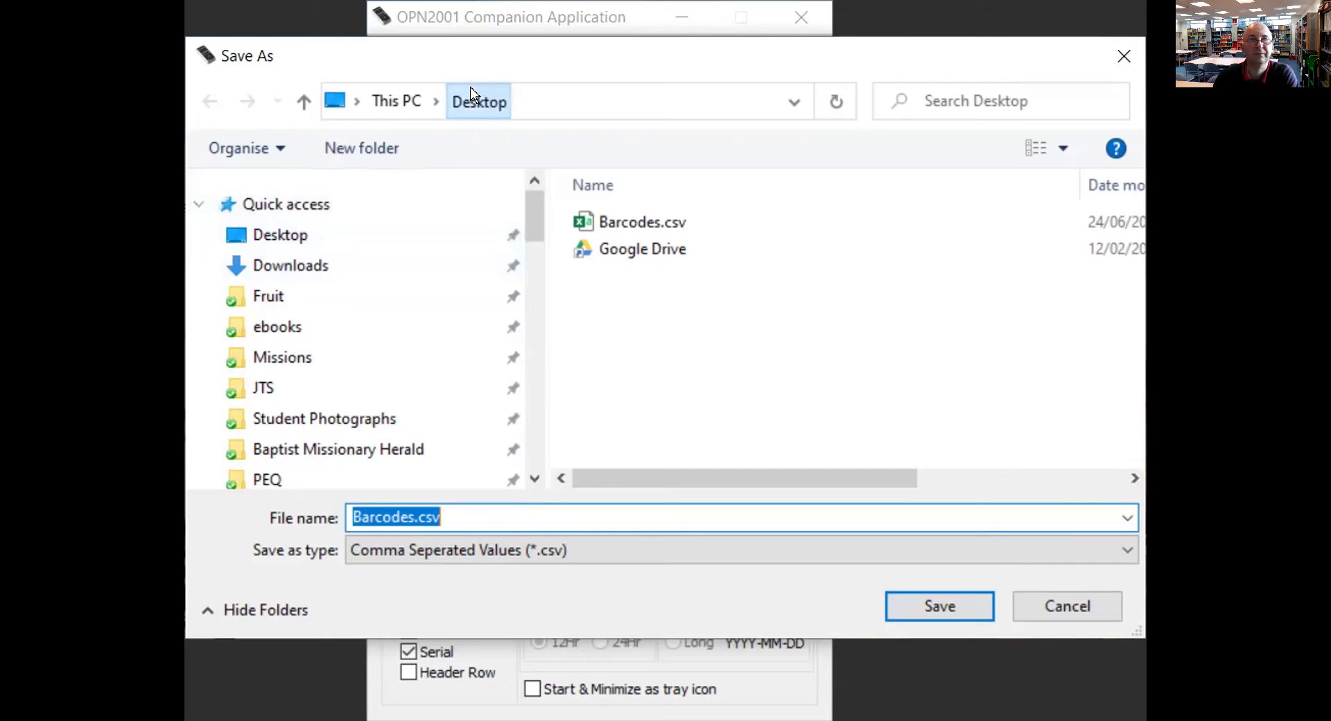
click(456, 101)
click(361, 143)
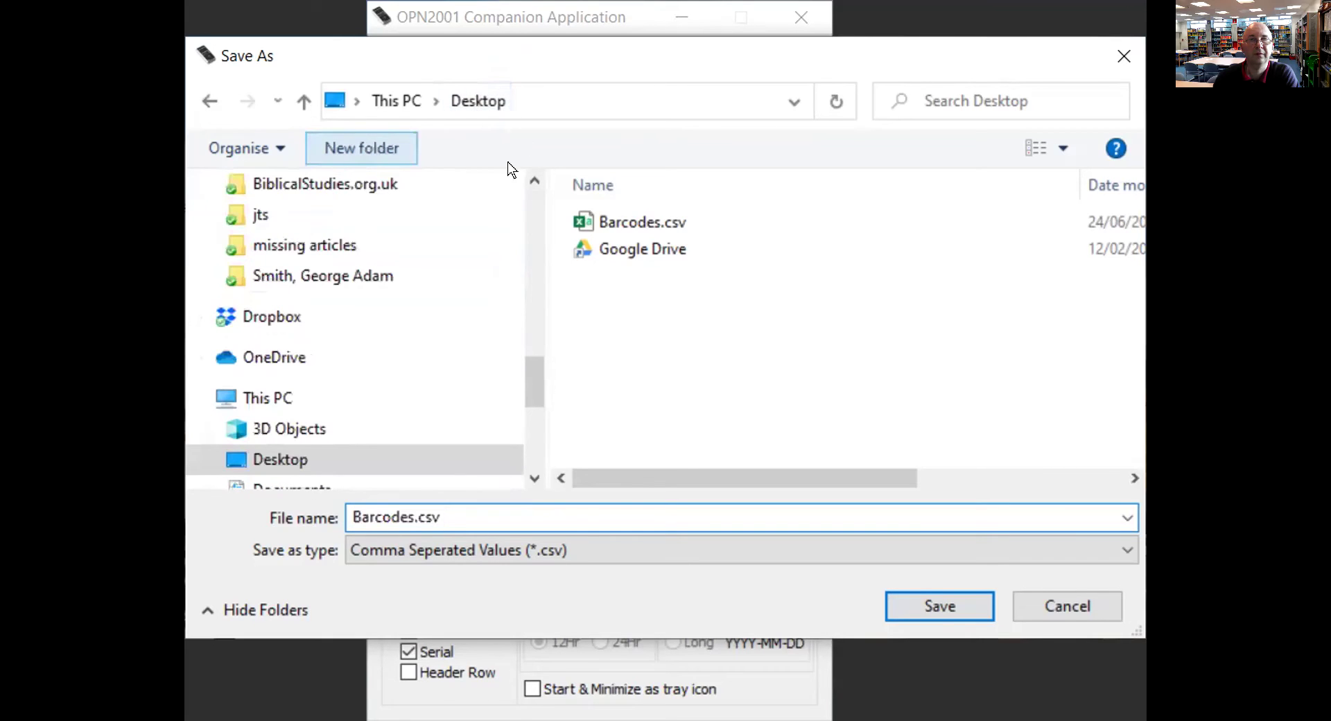
text(test)
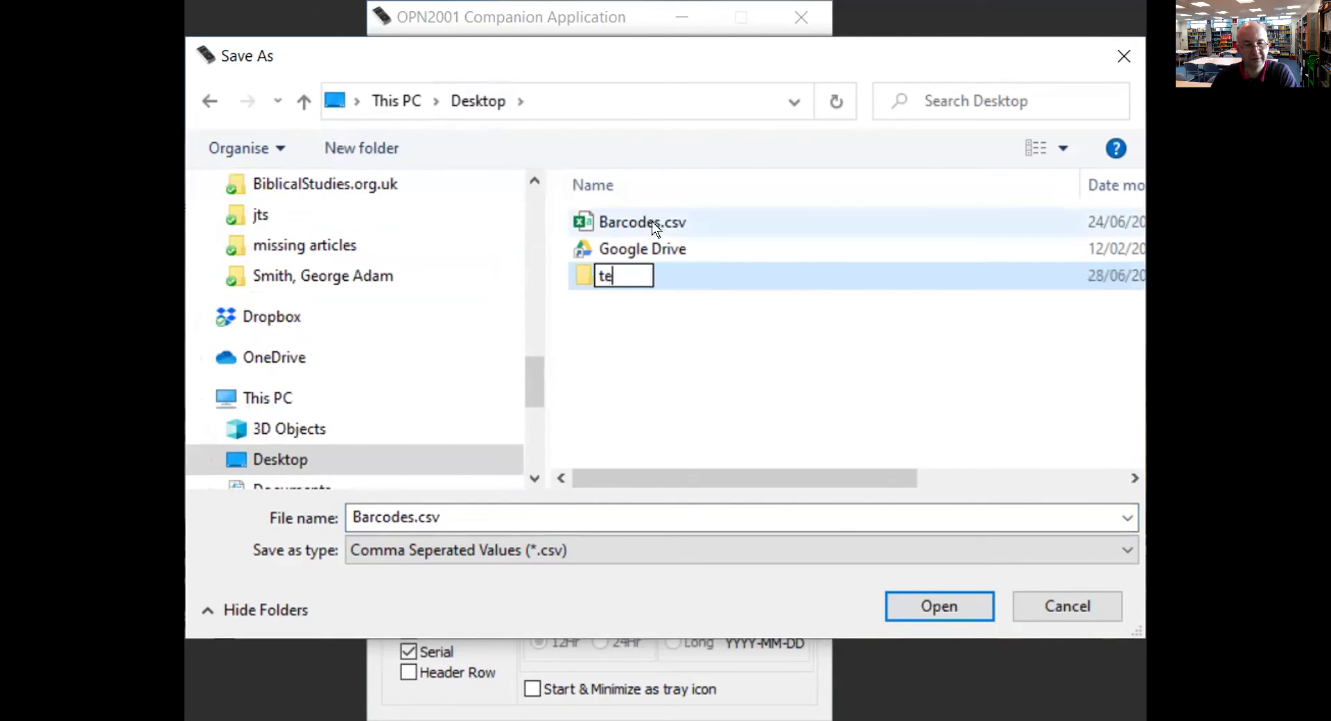
double_click(575, 273)
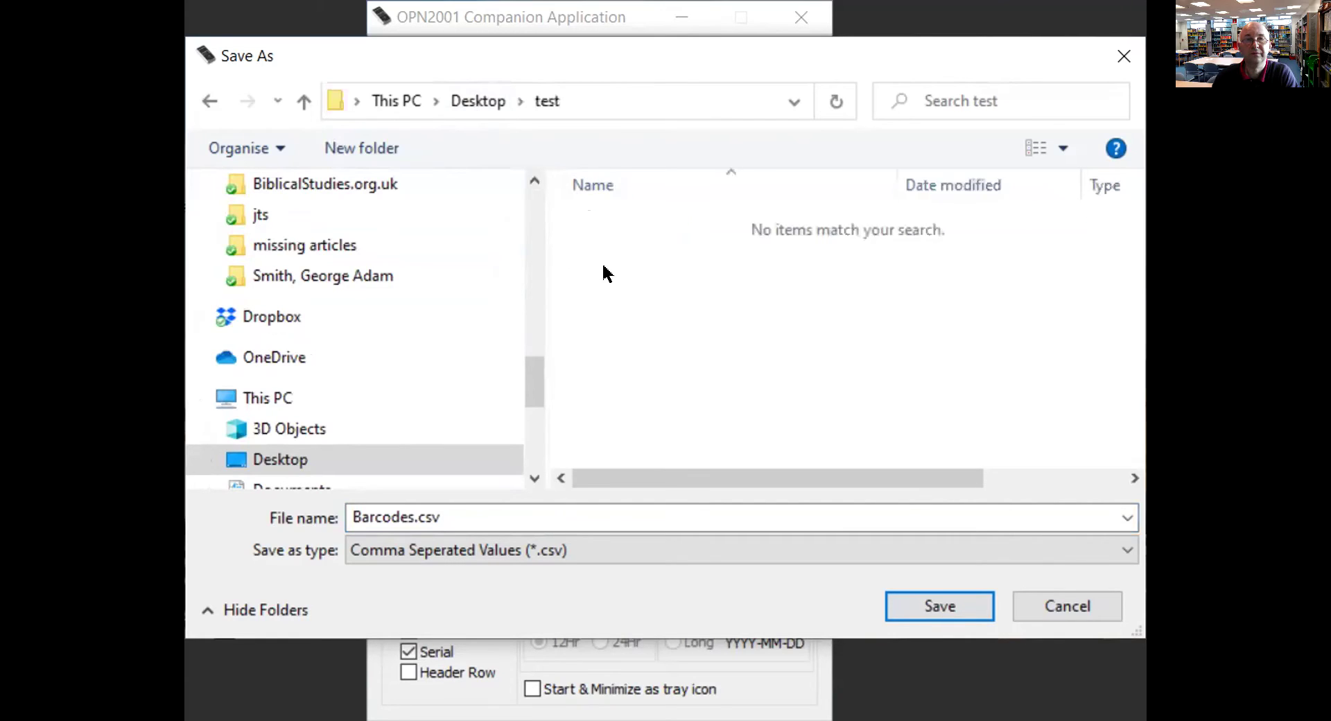
click(923, 607)
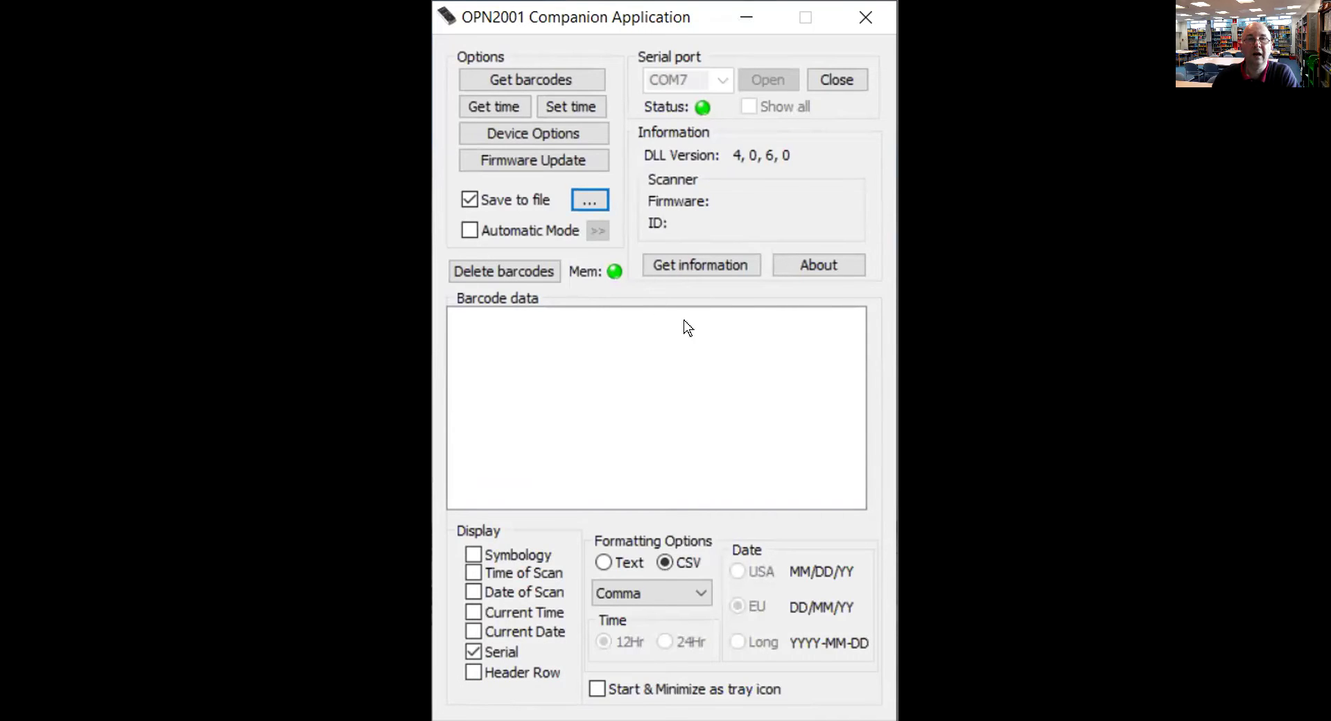
Download the barcodes from the scanner and close the companion application.
click(556, 77)
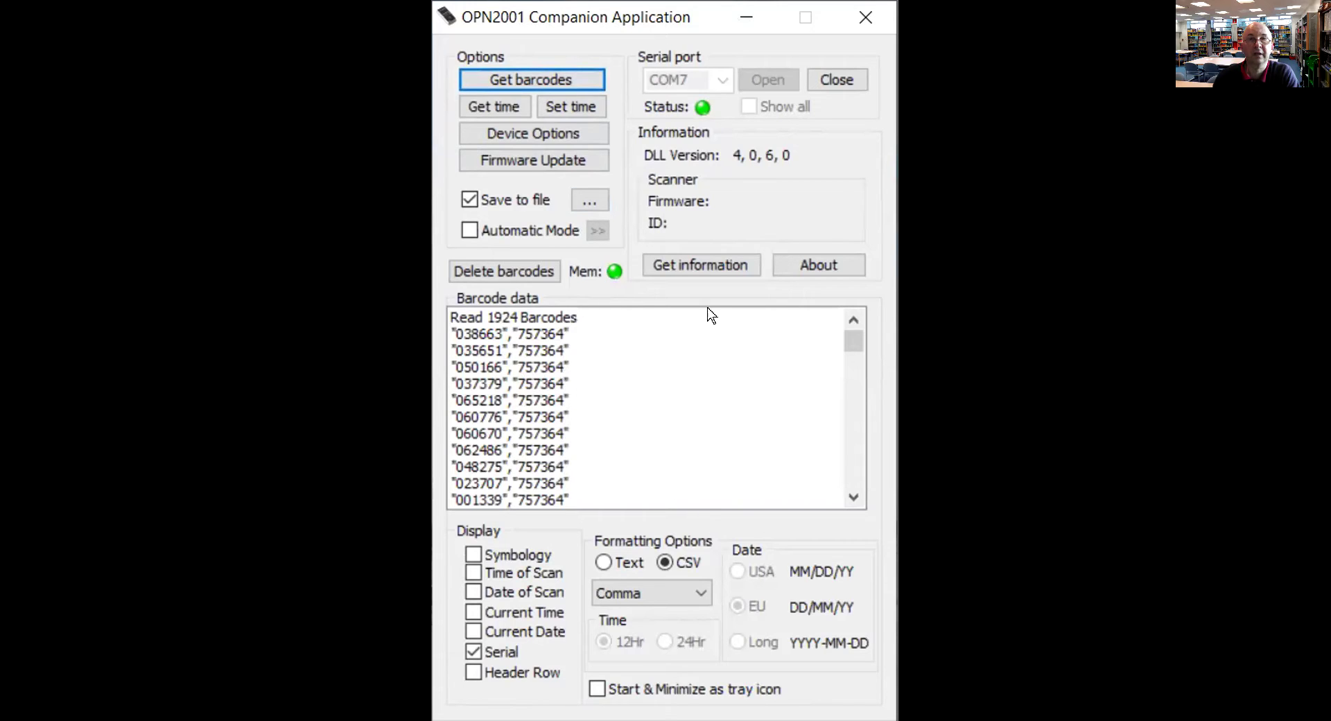
click(833, 80)
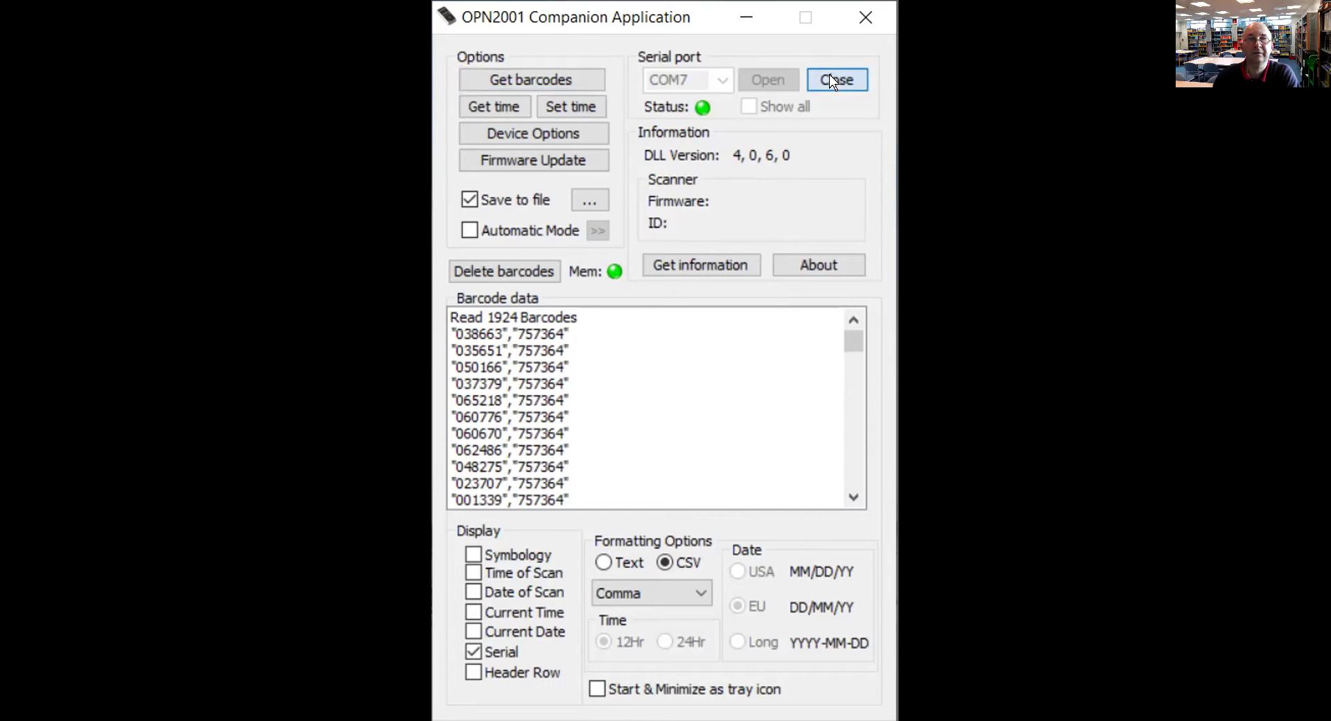
click(859, 15)
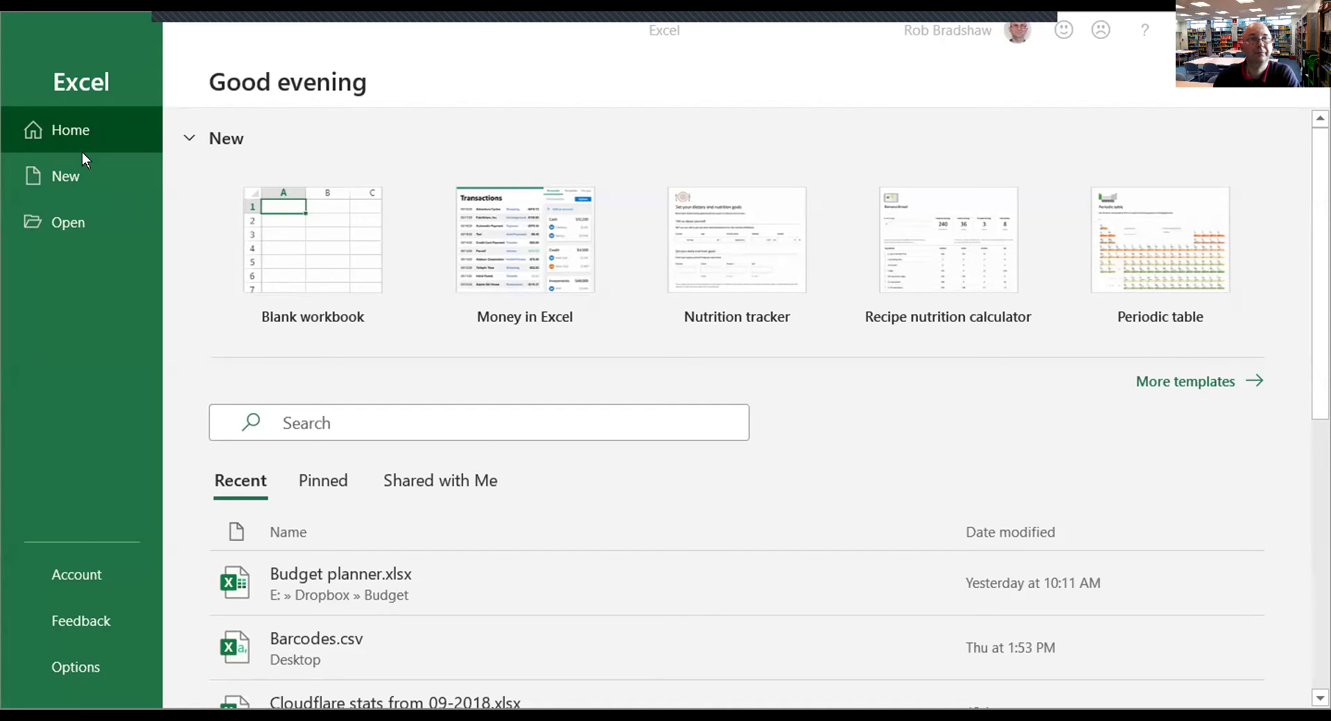
In Excel, browse to the test folder on the Desktop to open a file.
click(70, 216)
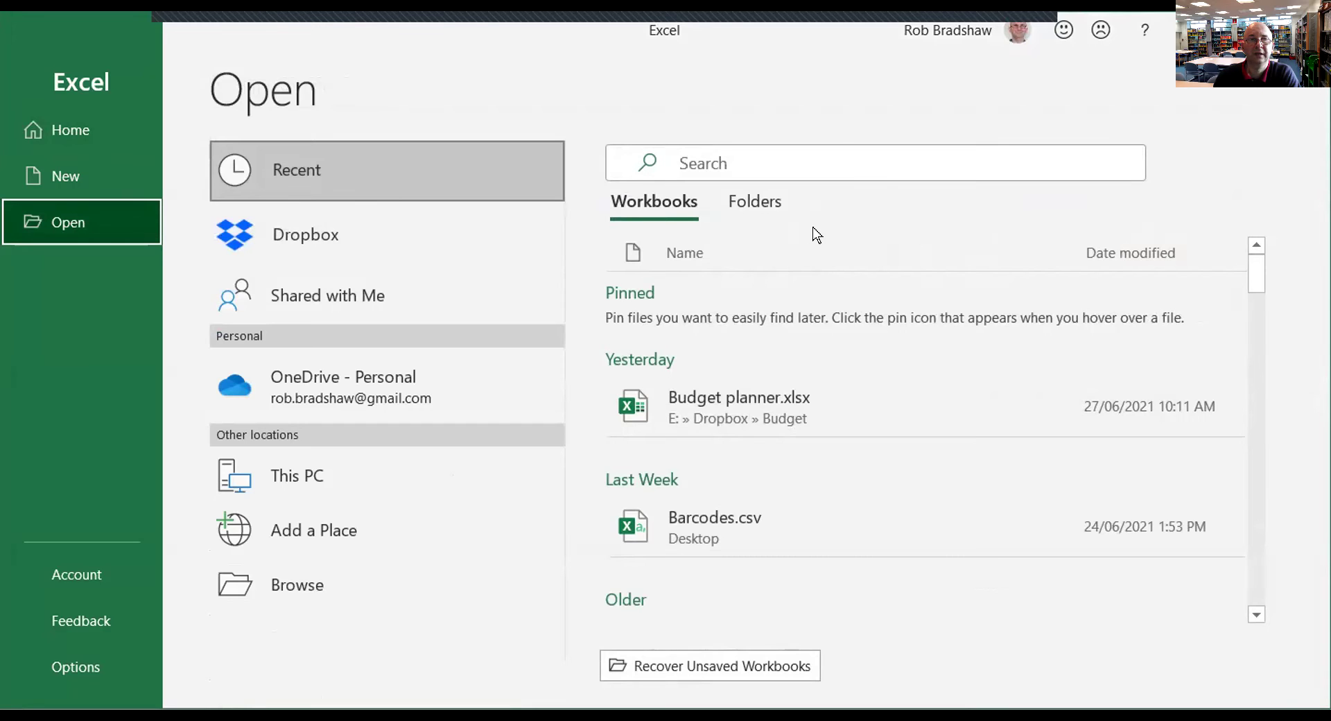
click(337, 466)
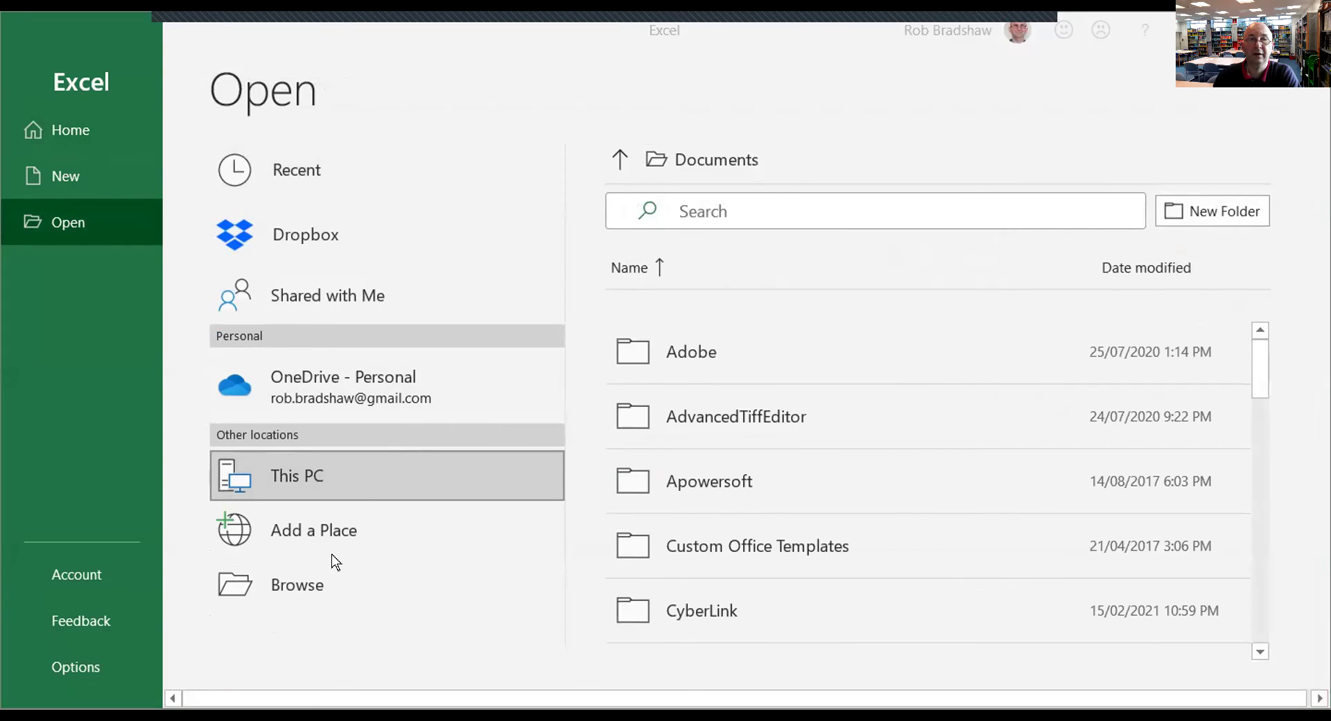
click(295, 586)
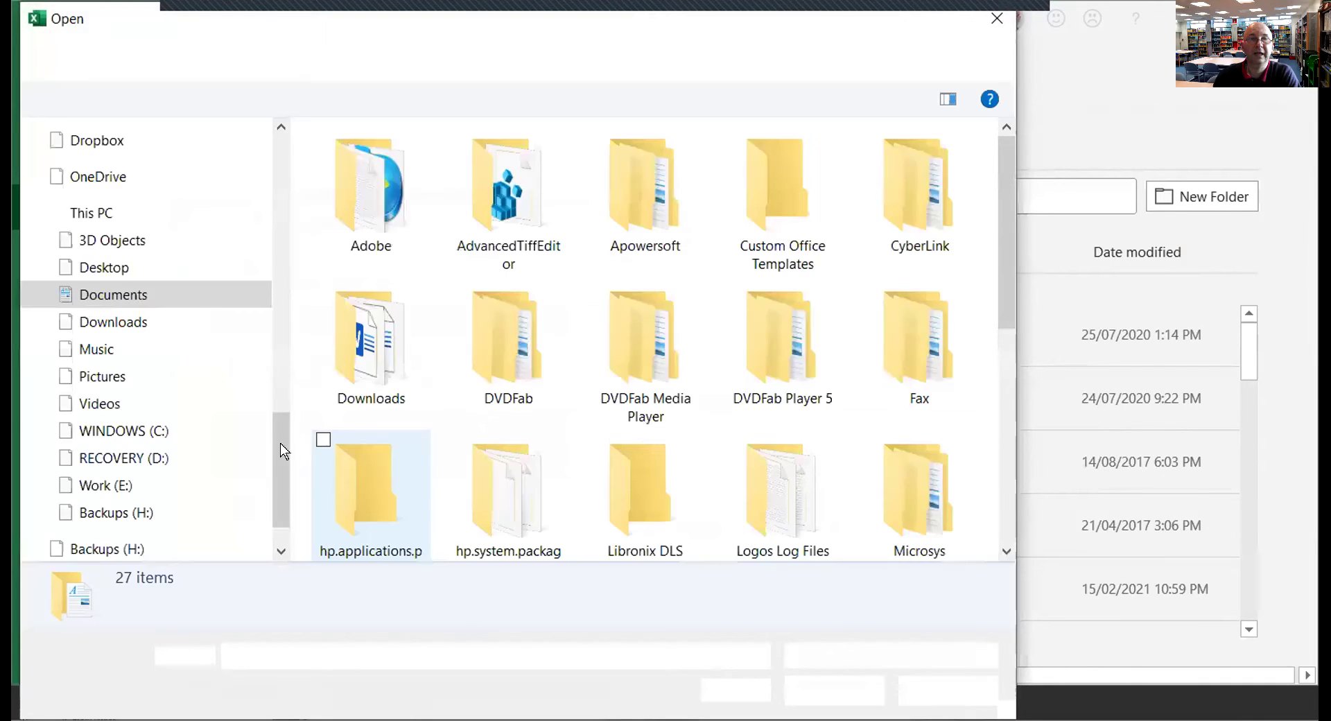
drag(282, 450, 285, 131)
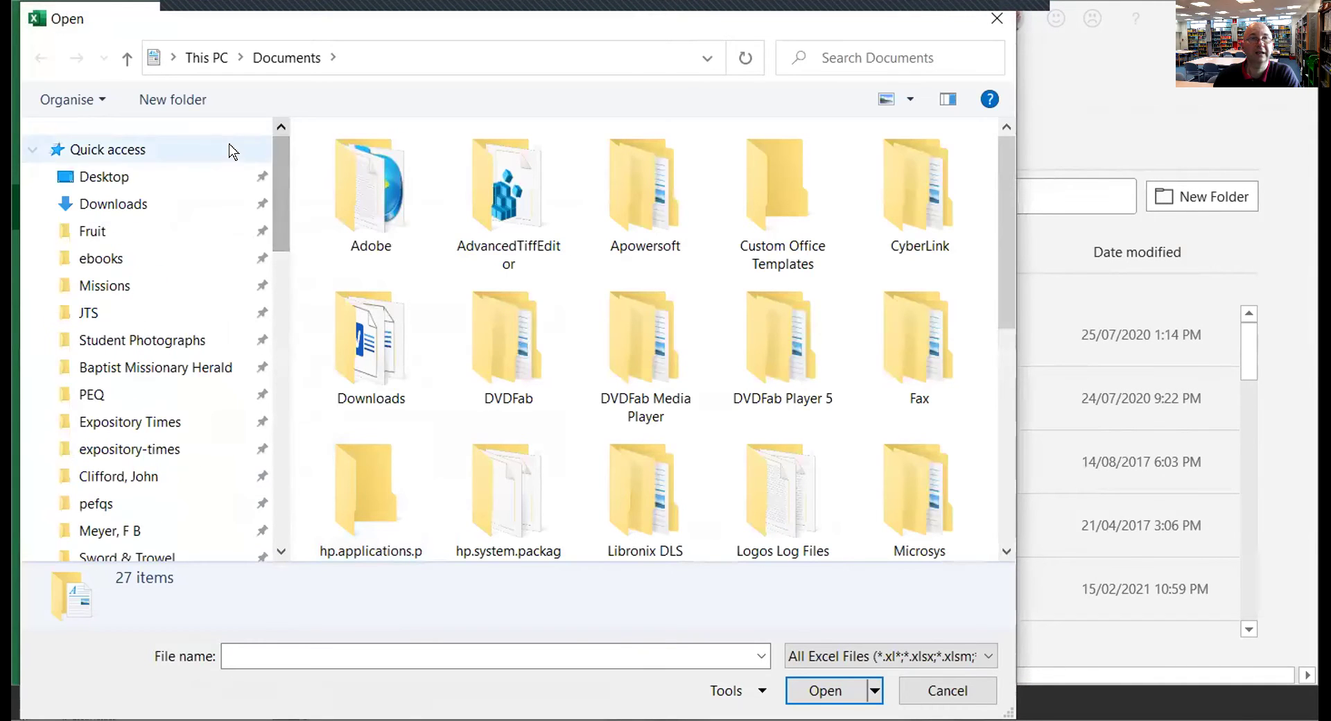
click(101, 174)
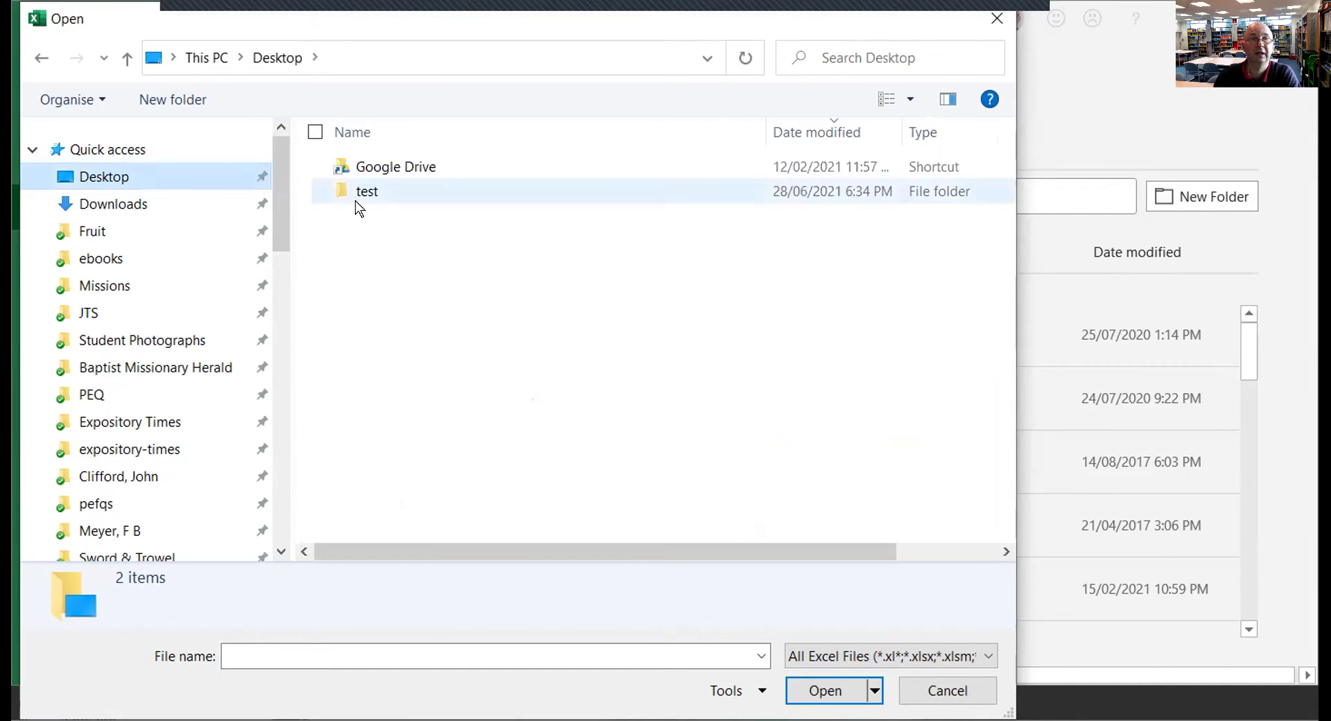
double_click(362, 191)
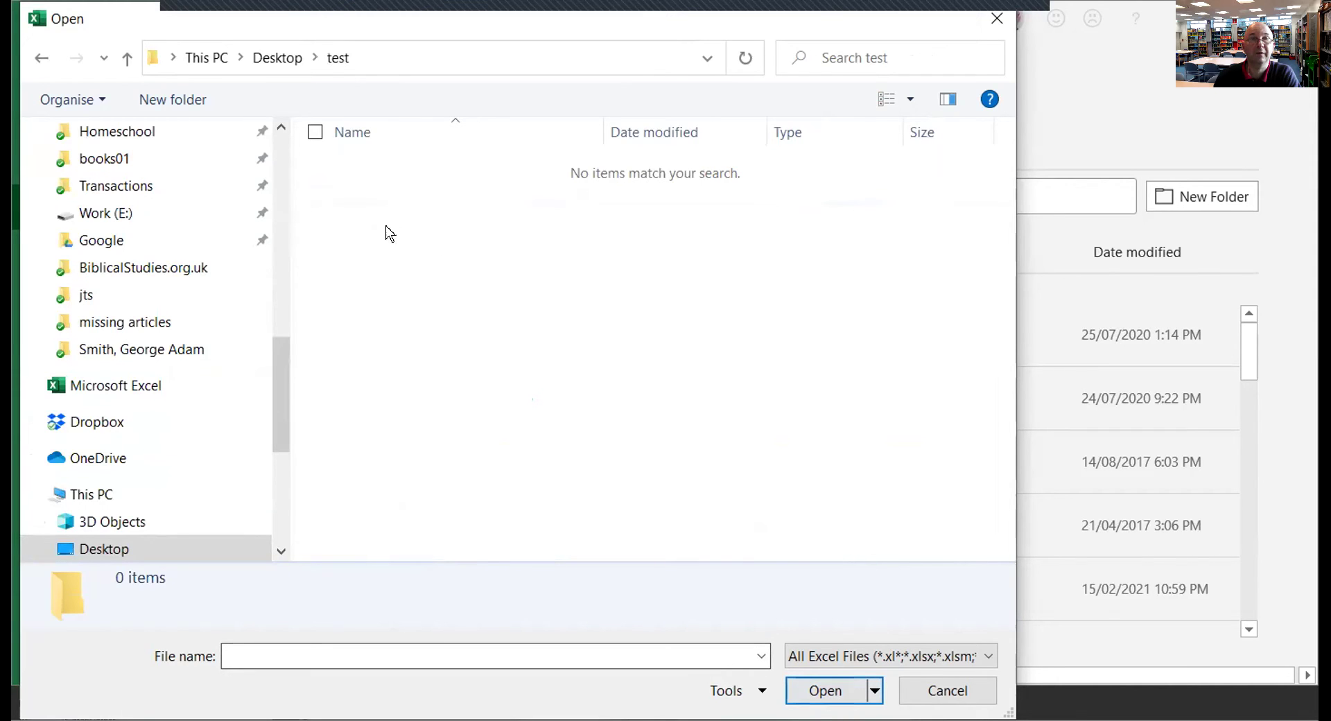
Show all file types in the test folder and open Barcodes.csv.
click(984, 655)
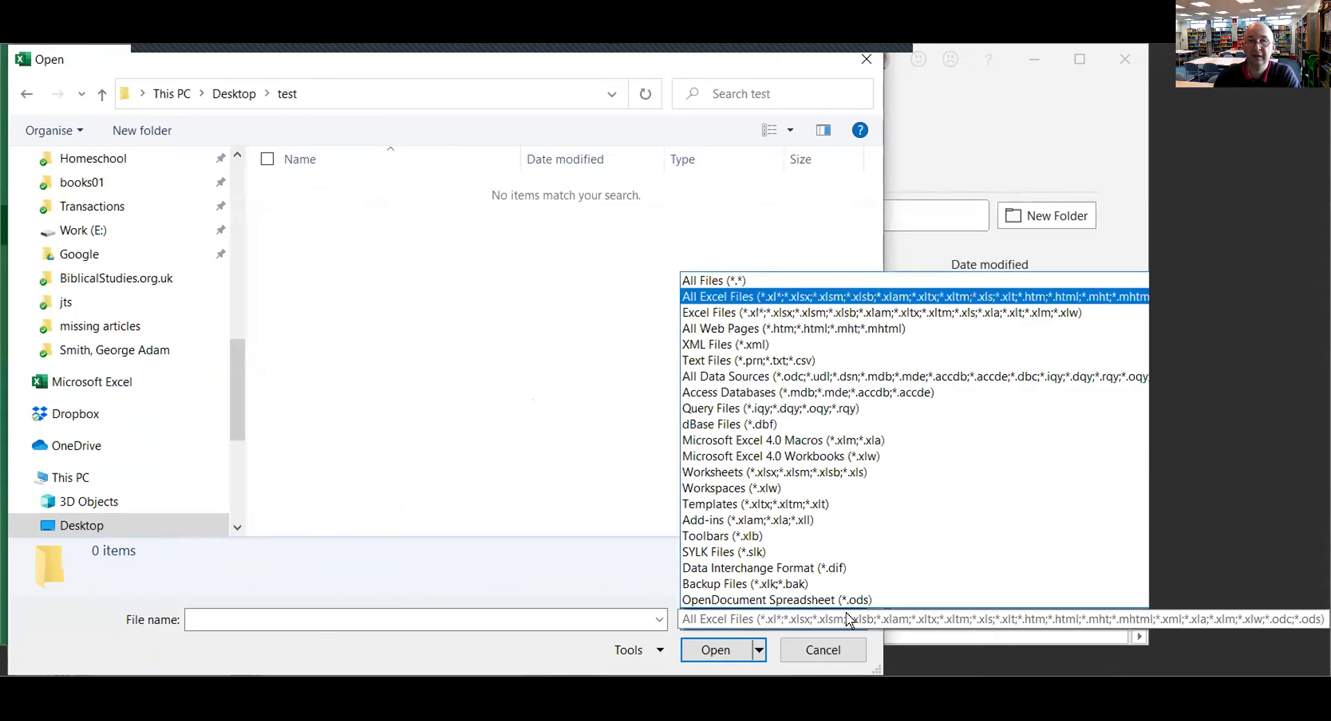
click(749, 280)
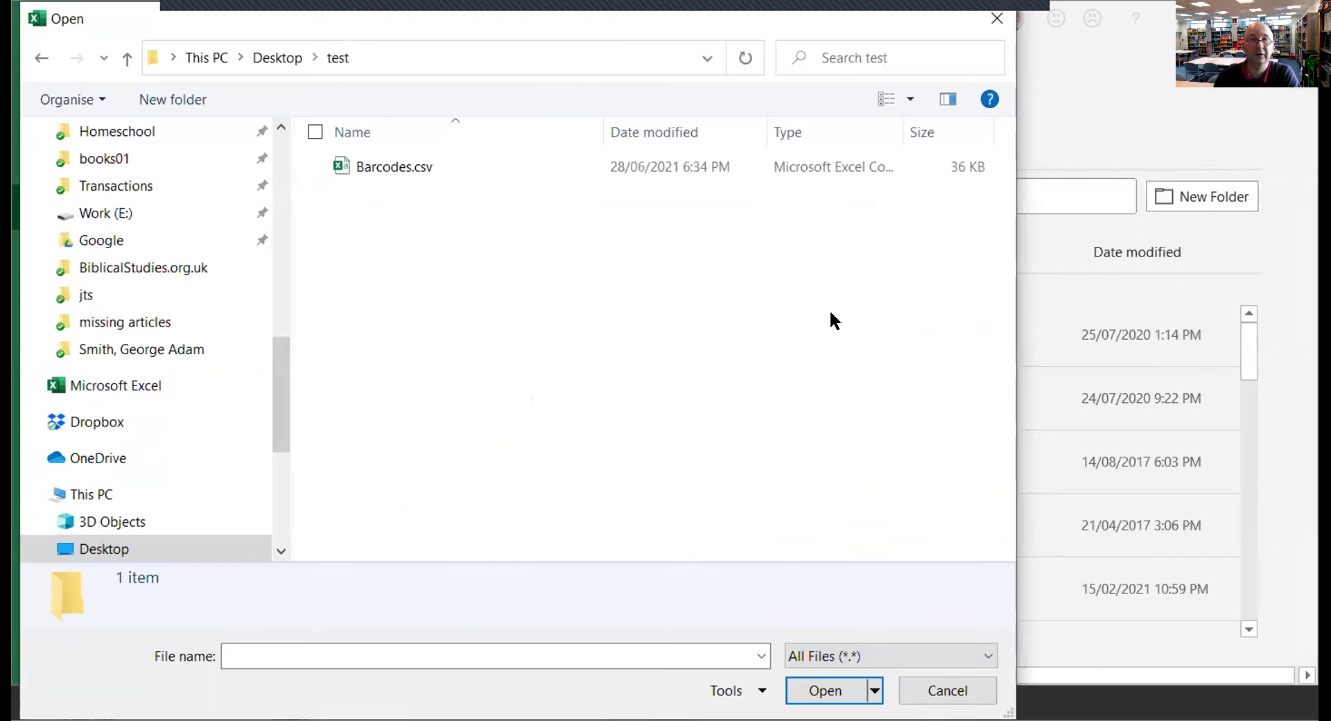
click(384, 167)
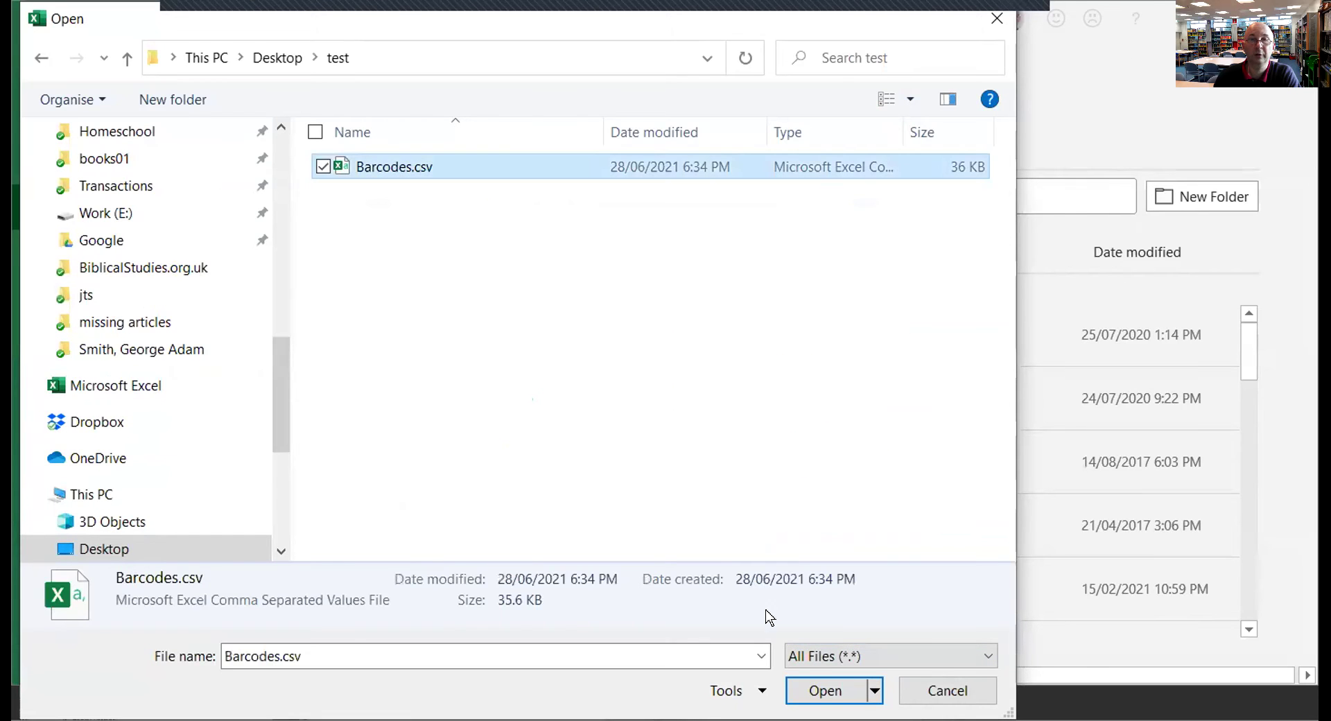
click(814, 689)
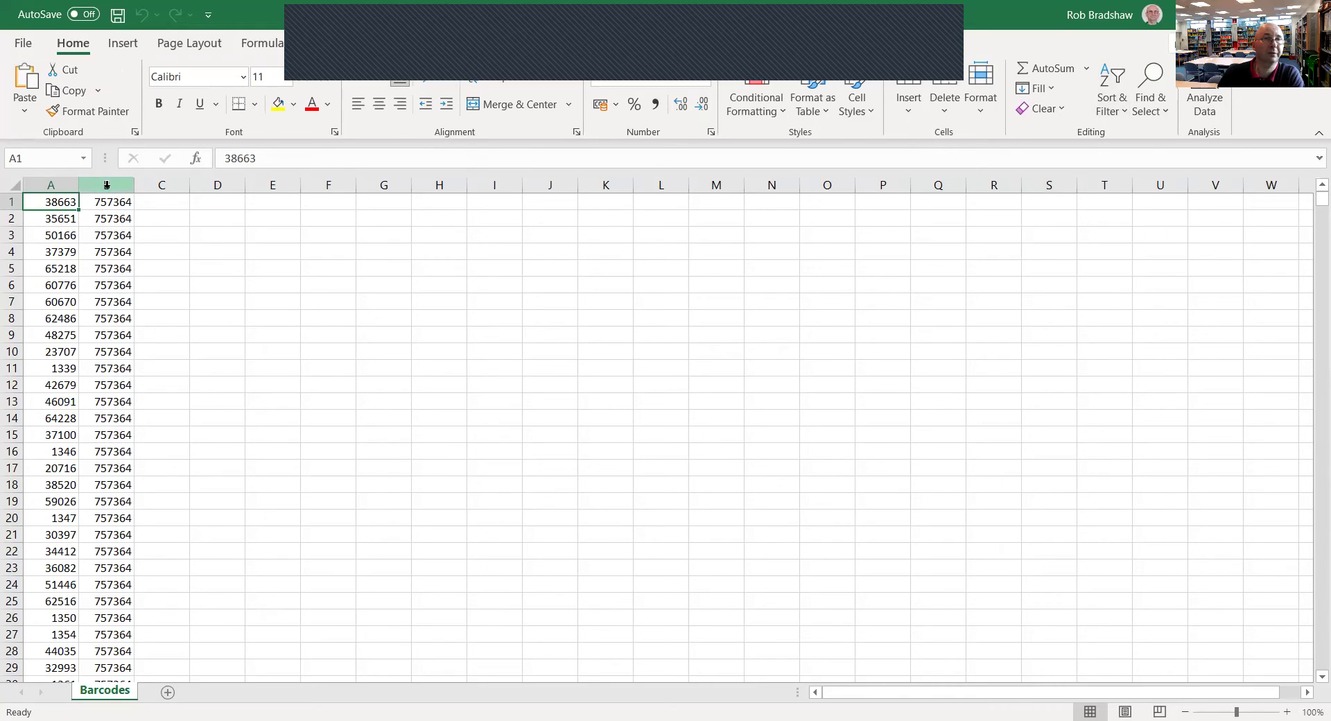
Clear the scanner serial numbers from column B.
click(107, 184)
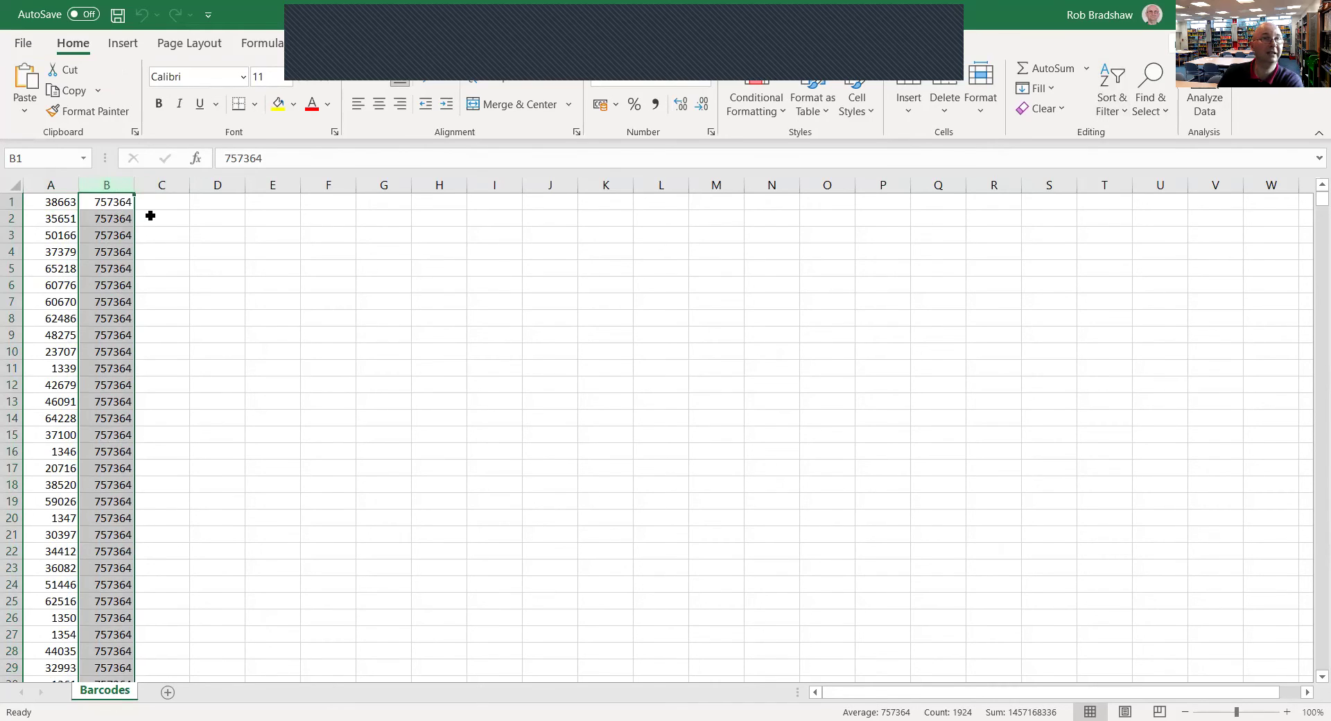
key(Delete)
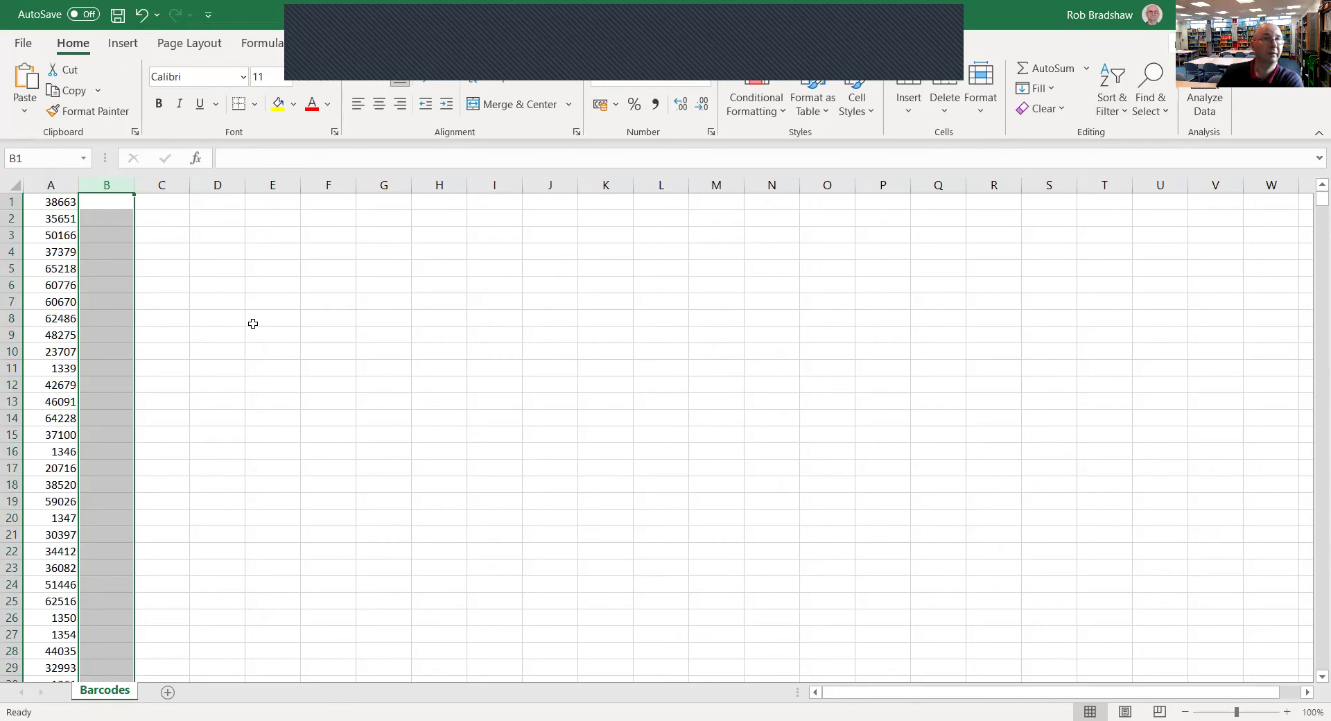
click(50, 186)
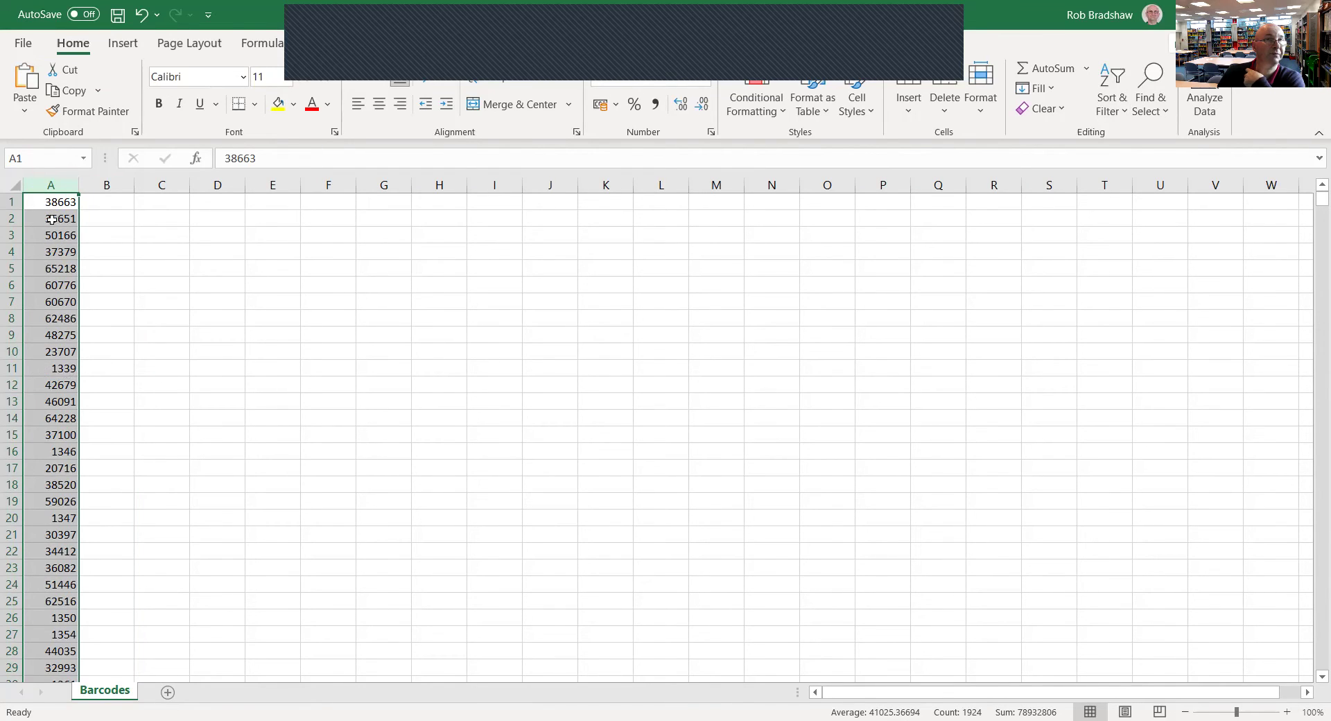
key(ctrl+z)
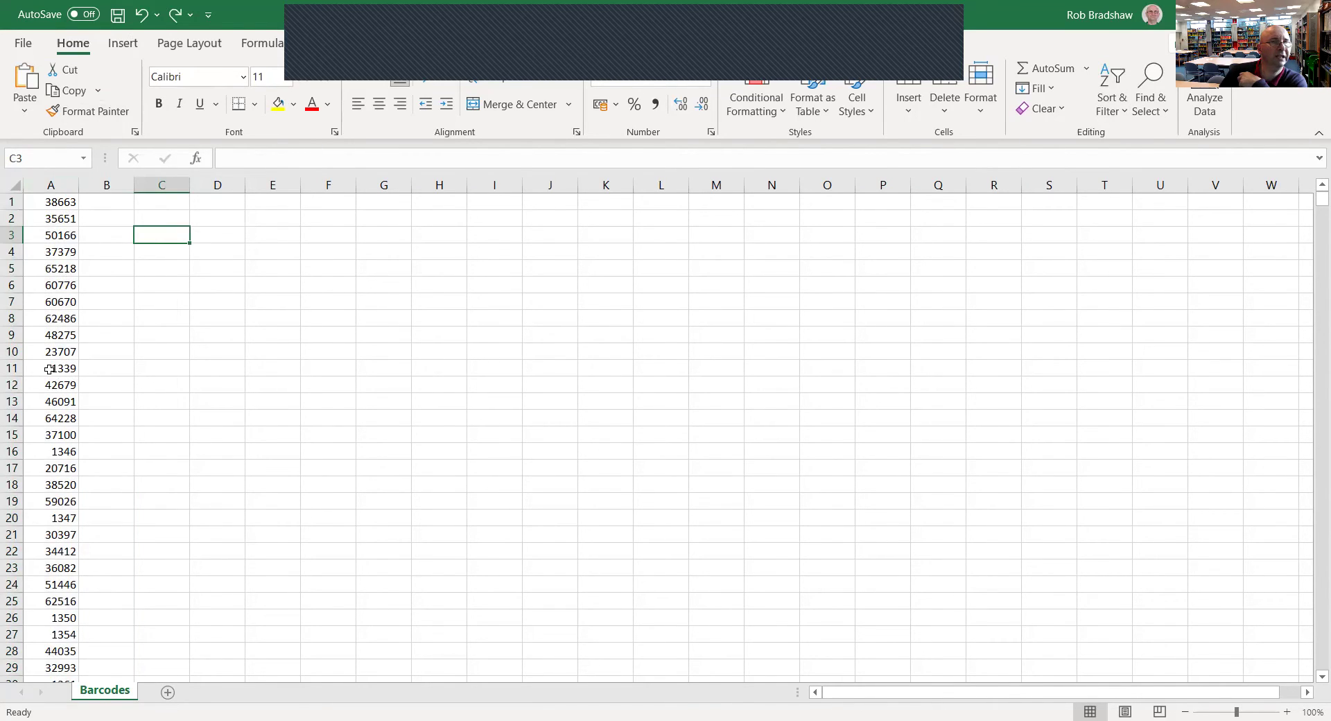
Apply the custom number format 000000 to the barcodes in column A and save the file.
click(55, 184)
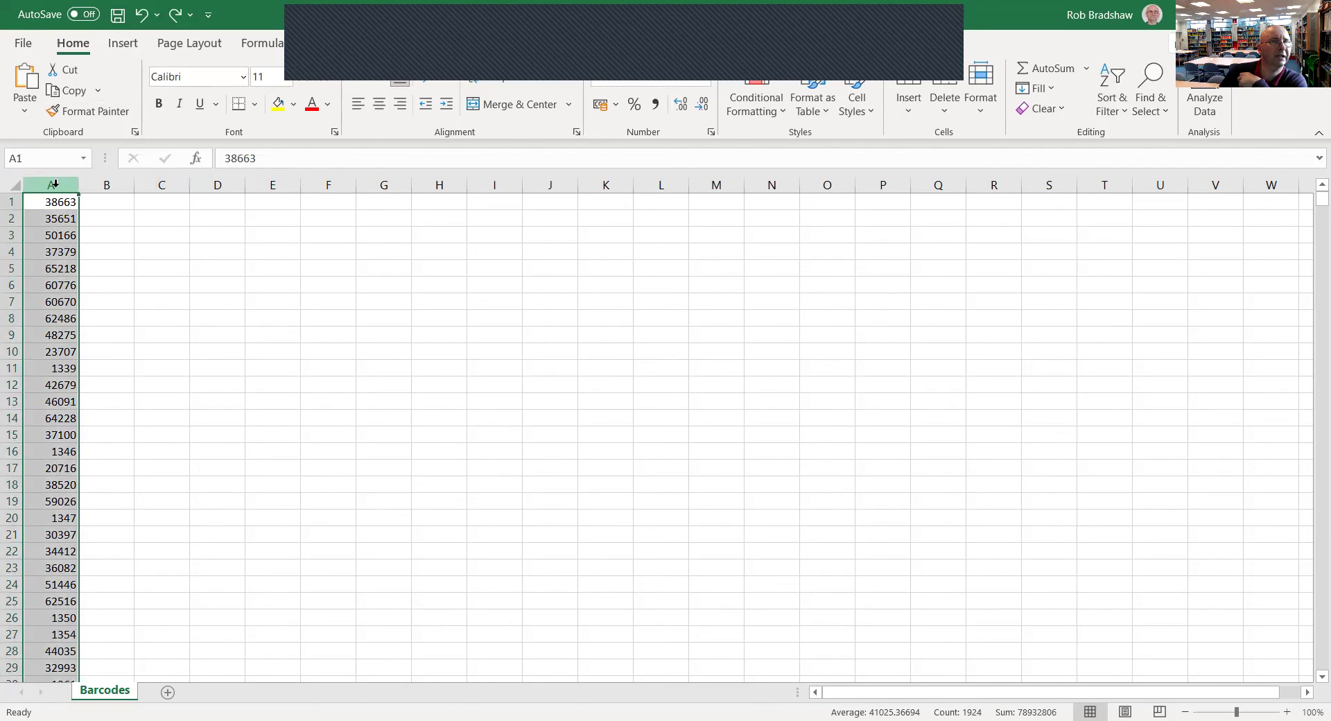
right_click(55, 184)
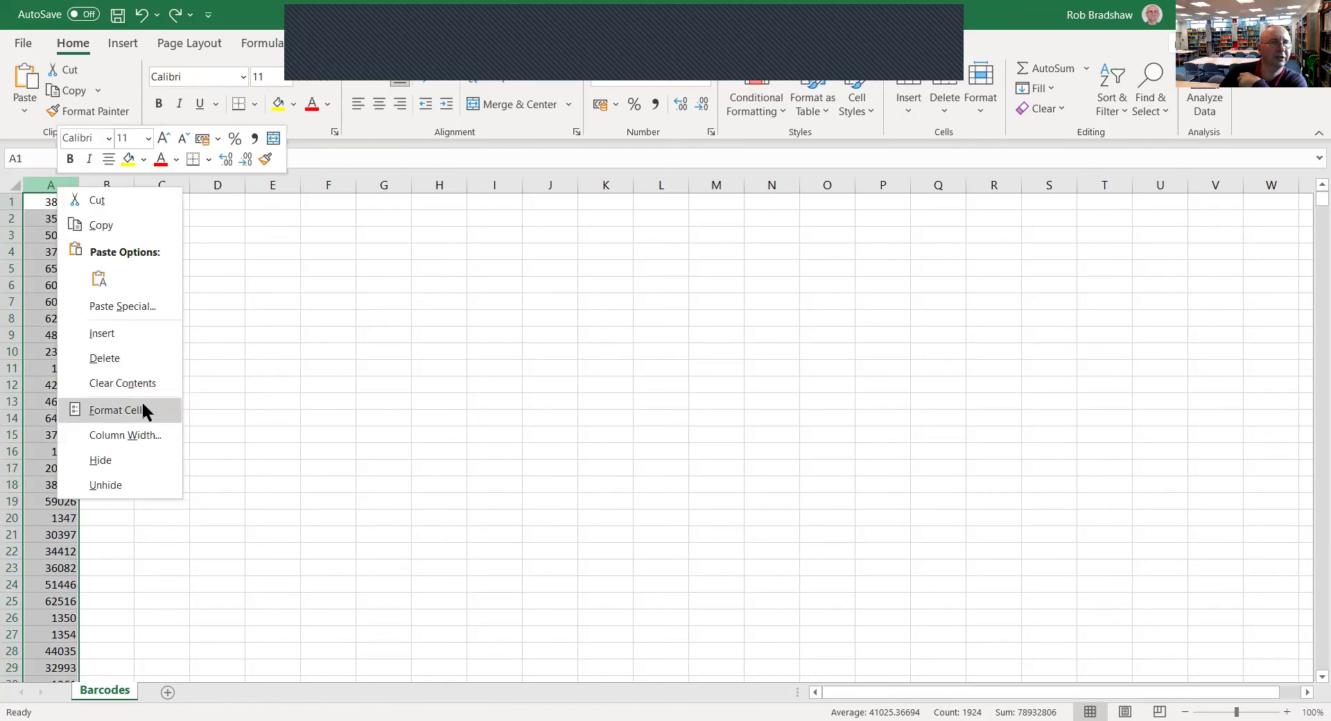
click(144, 410)
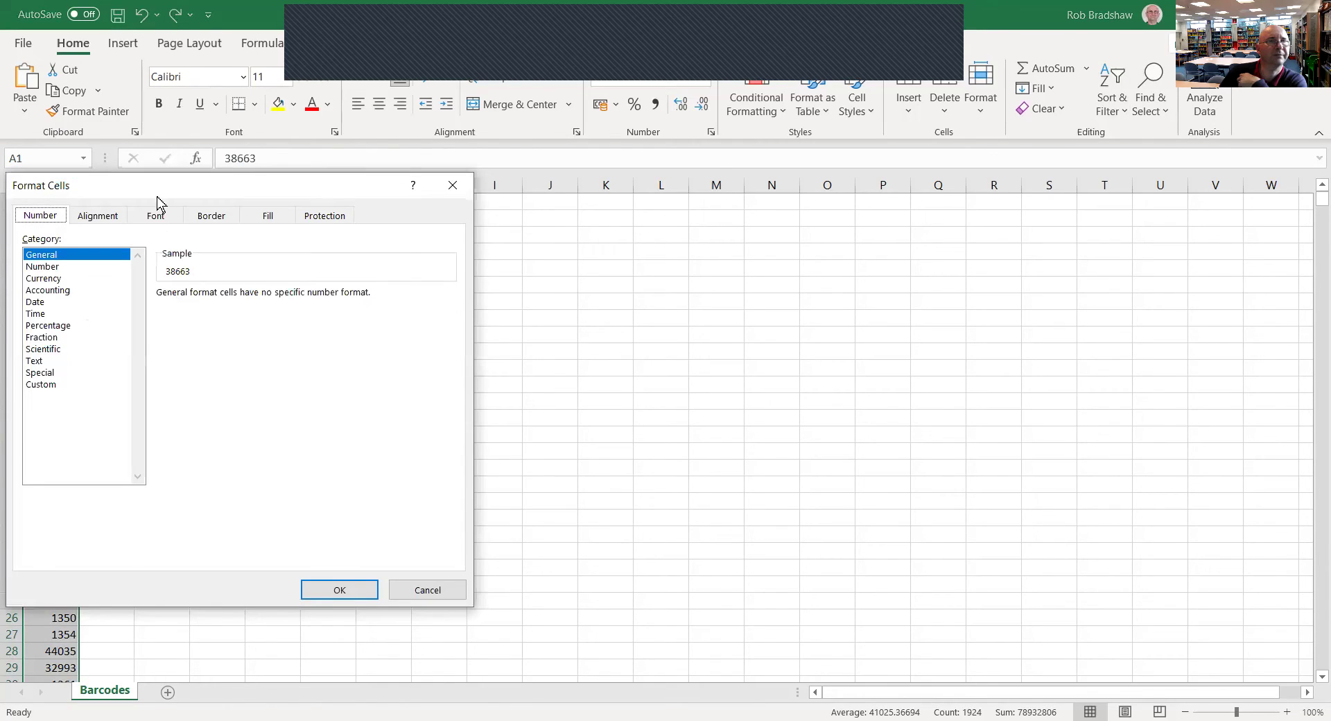
drag(174, 187, 485, 173)
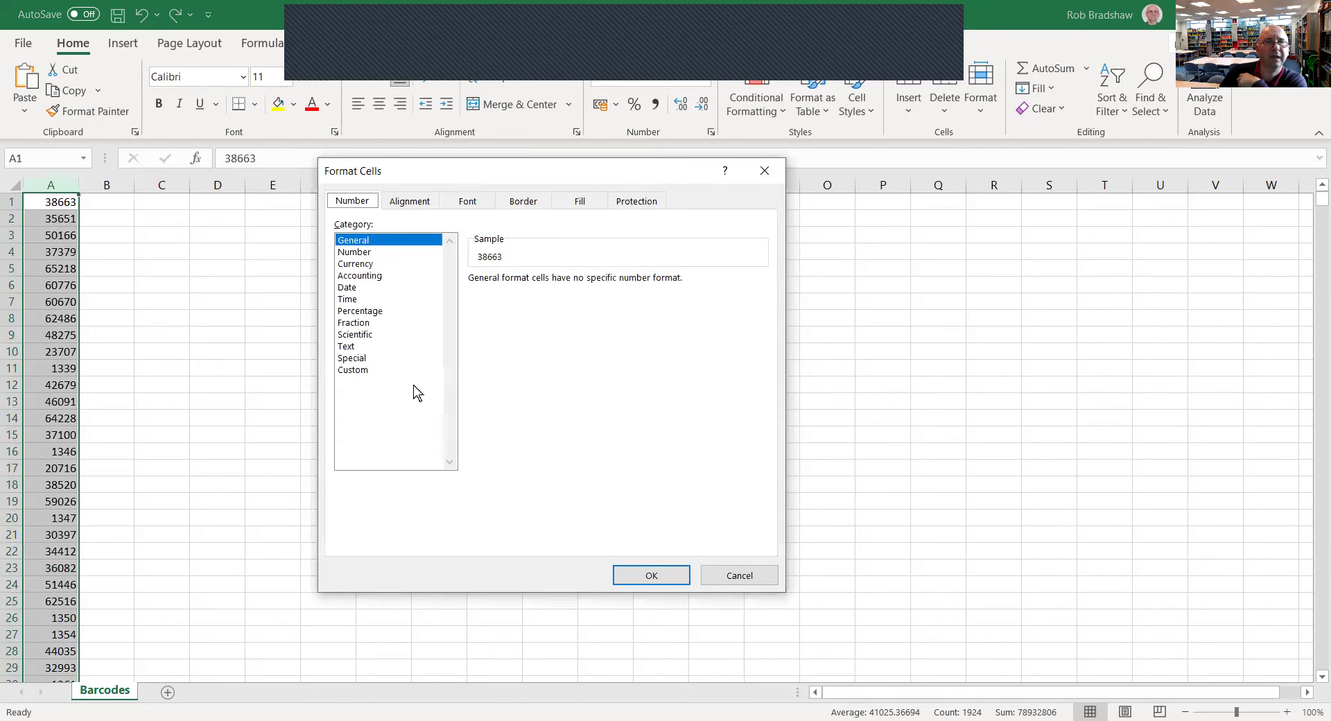
click(361, 369)
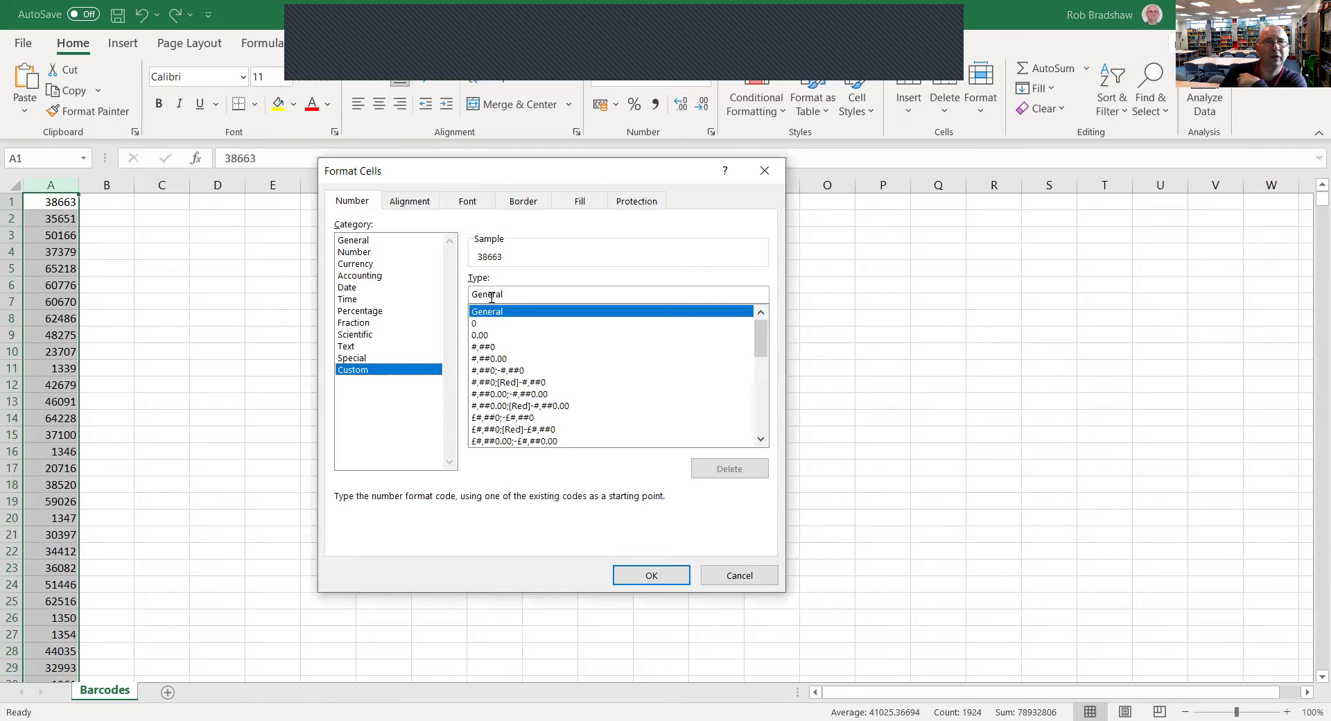
drag(516, 297, 387, 296)
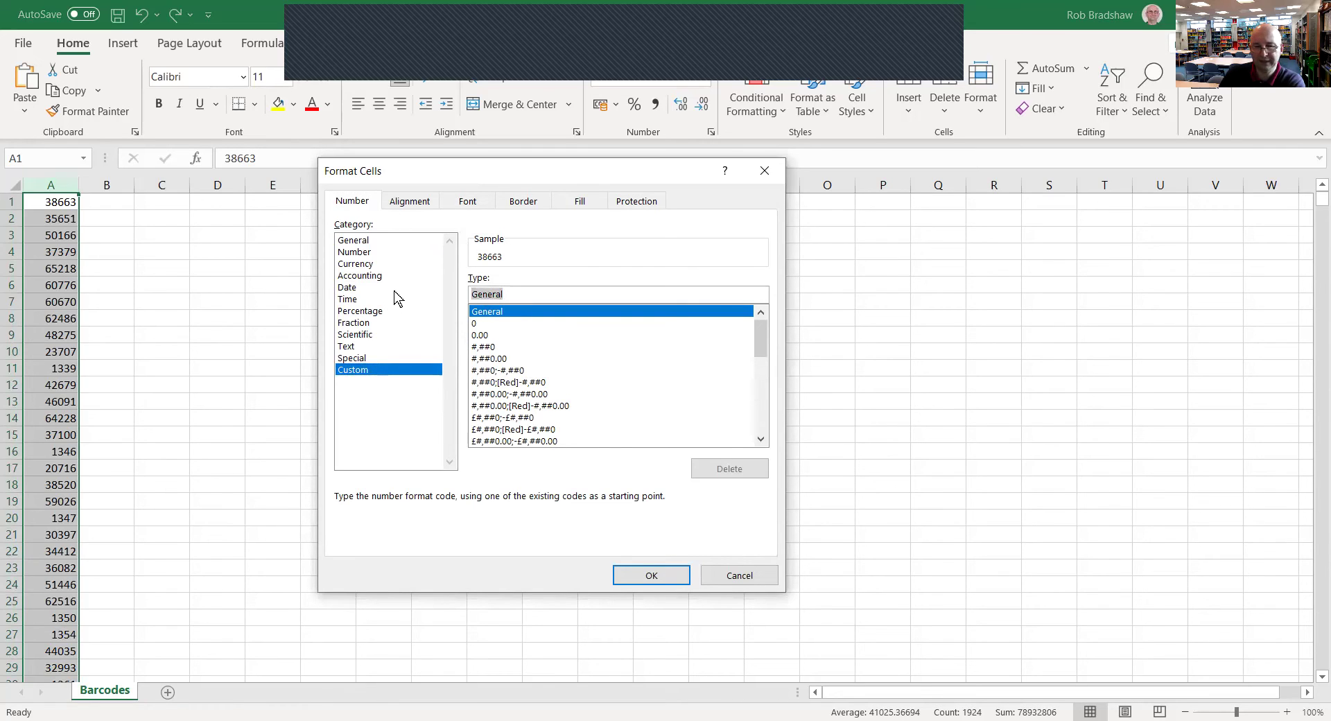
text(000000)
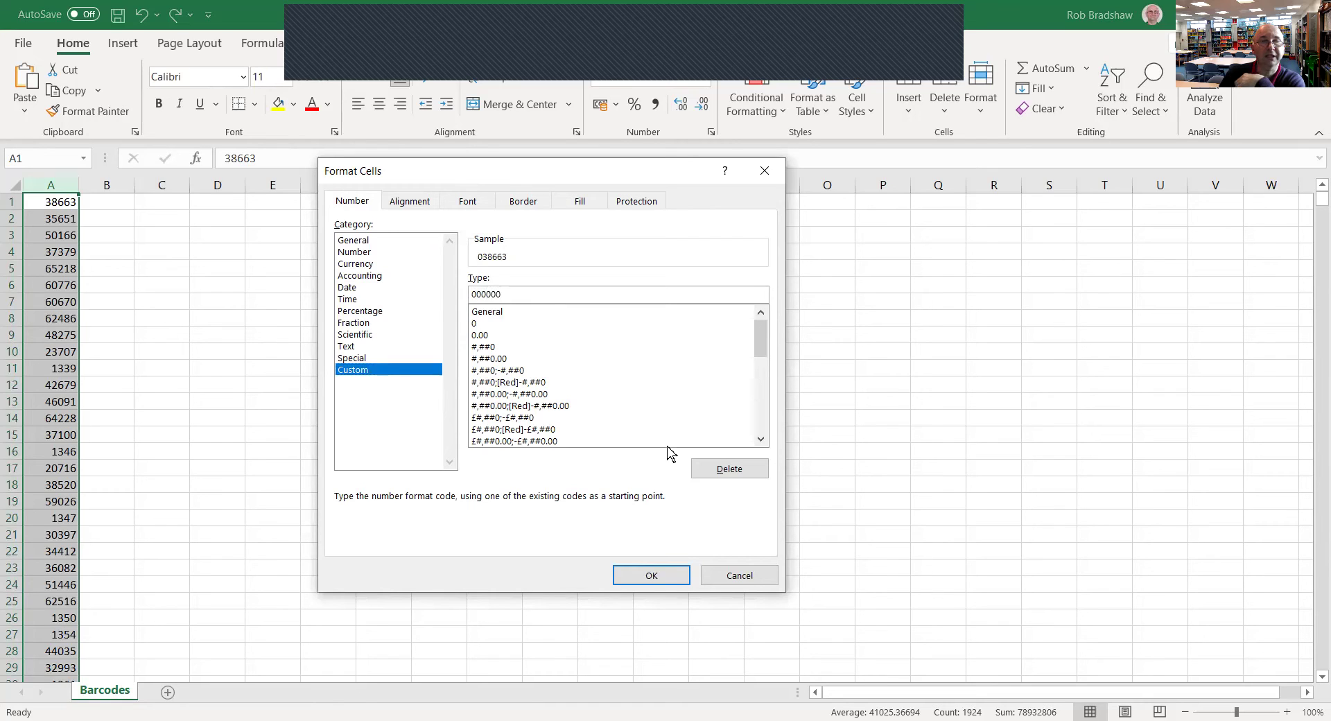
click(651, 575)
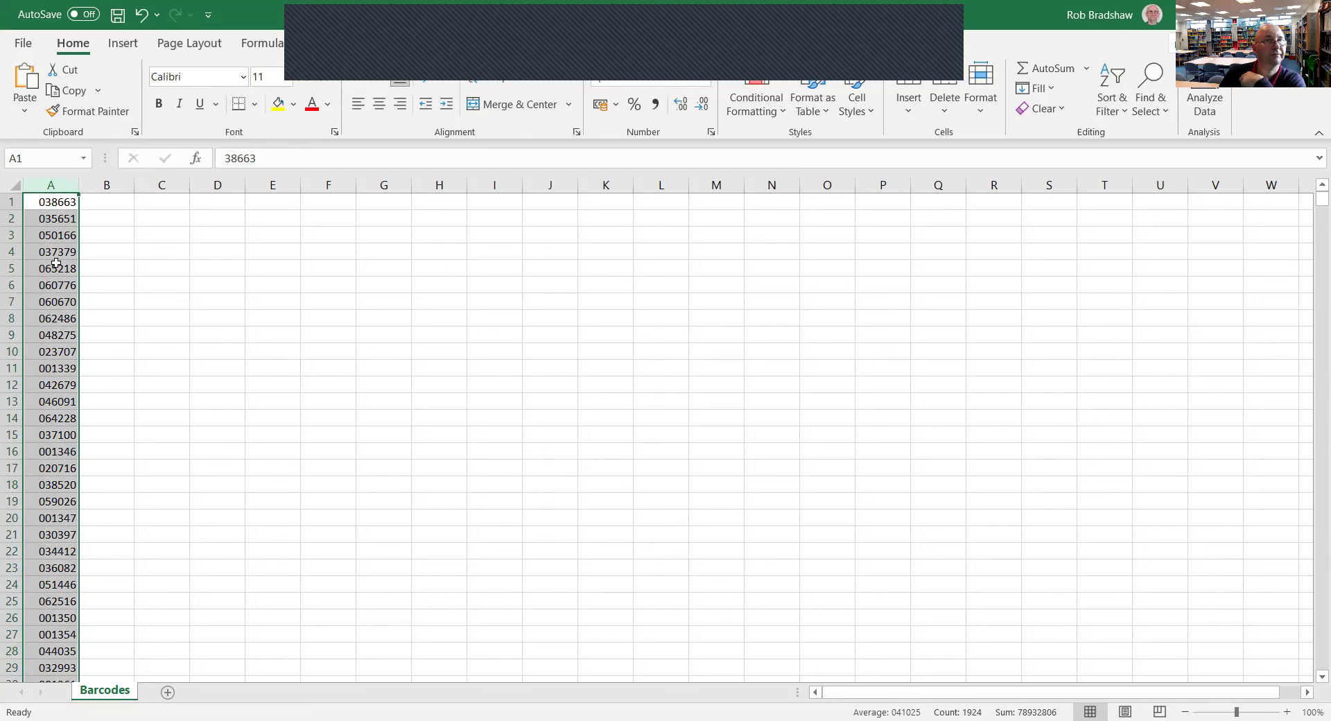
click(117, 14)
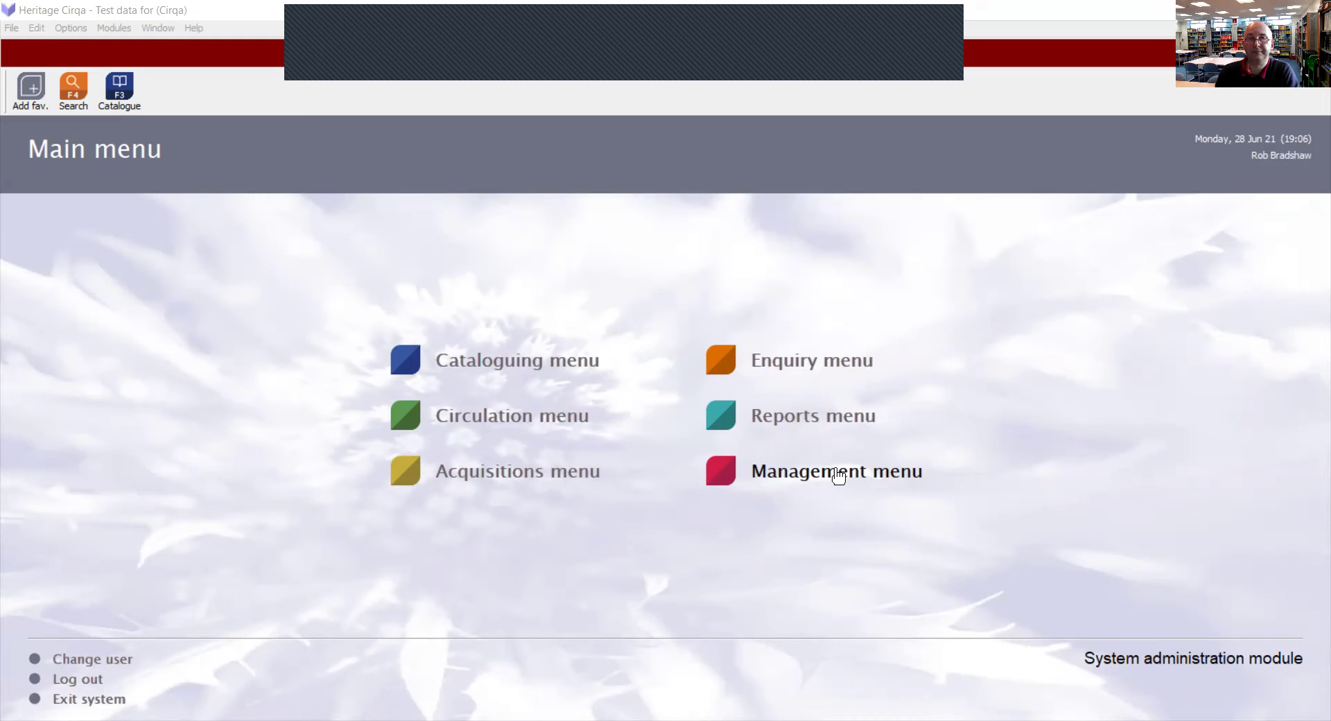
Switch to Heritage Cirqa and open the stocktake configuration form.
click(839, 473)
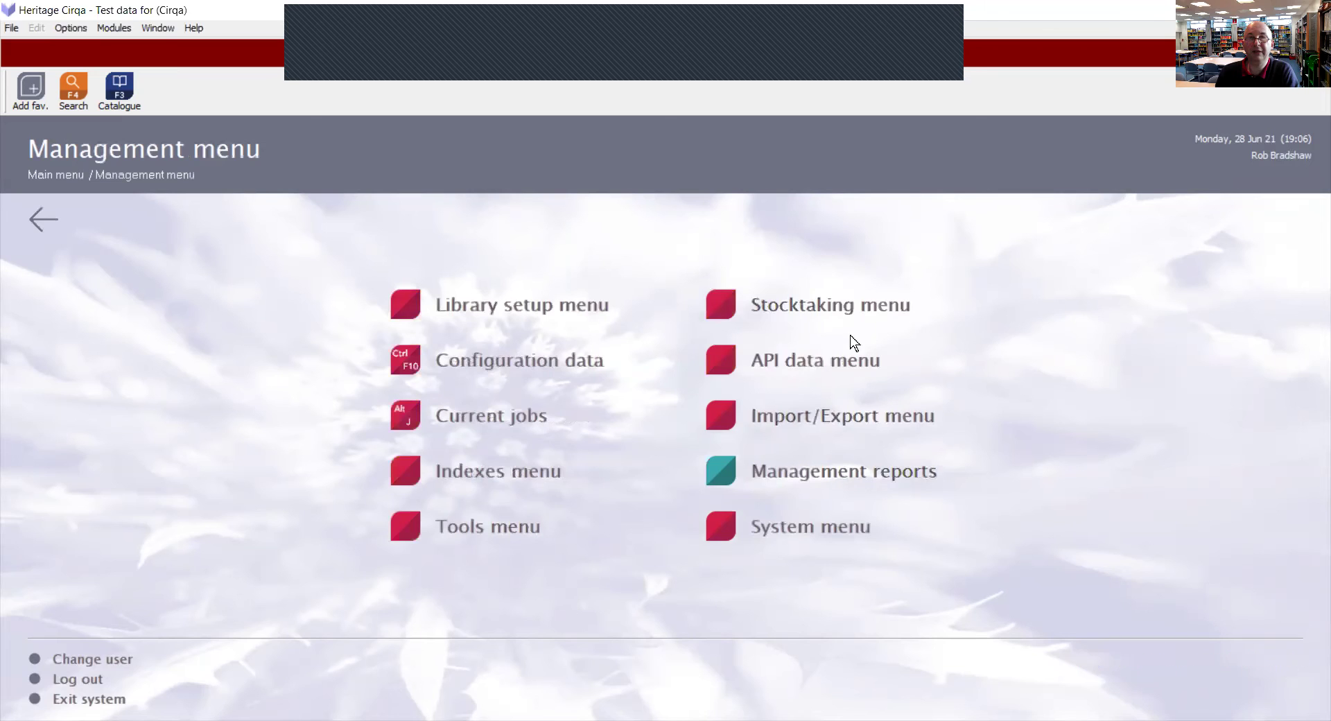
click(851, 308)
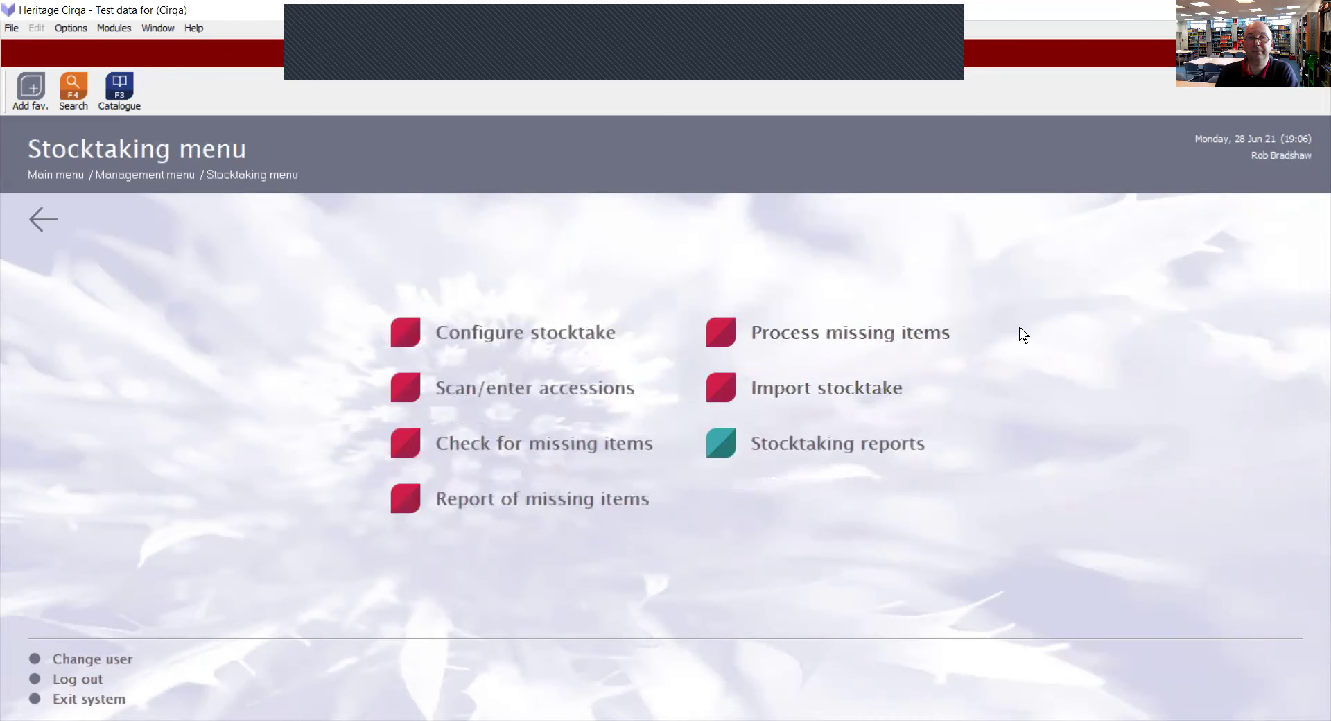
click(549, 334)
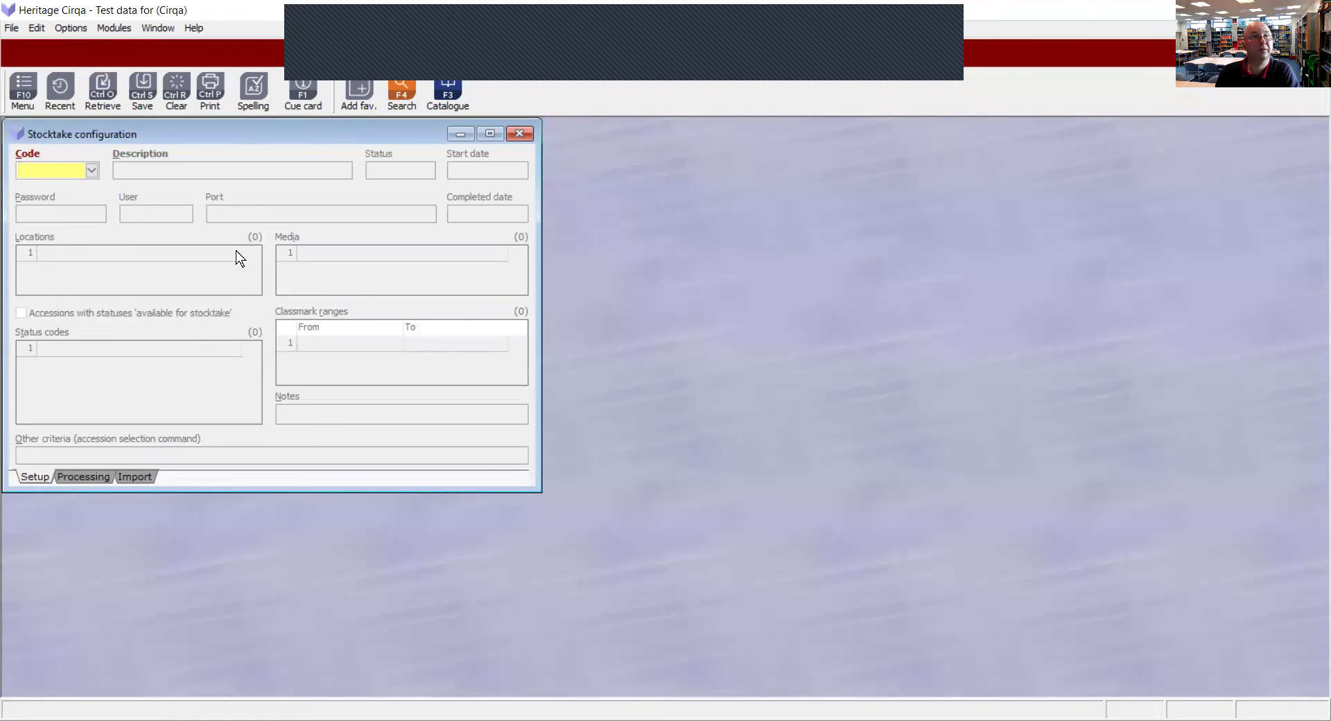
Create a stocktake record with the code TEST2021 and the description Test Barcodes.
text(TEST21)
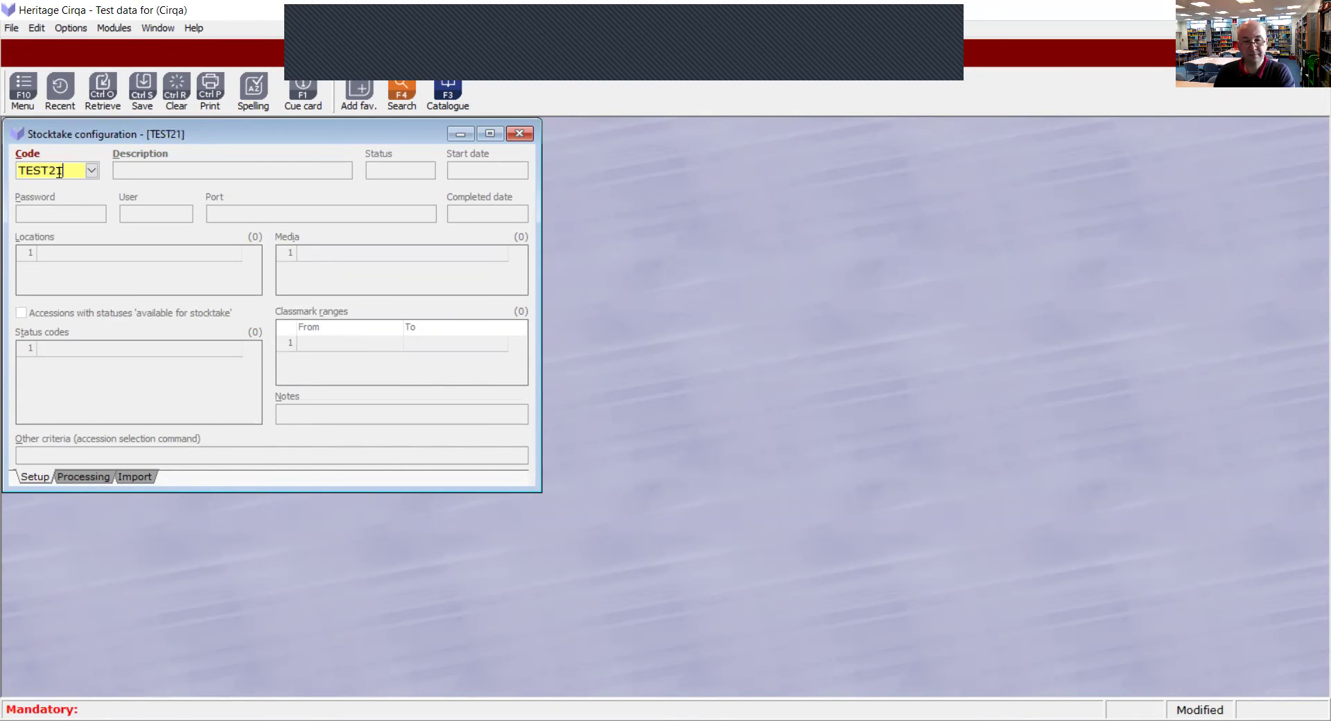
key(BackSpace)
text(02)
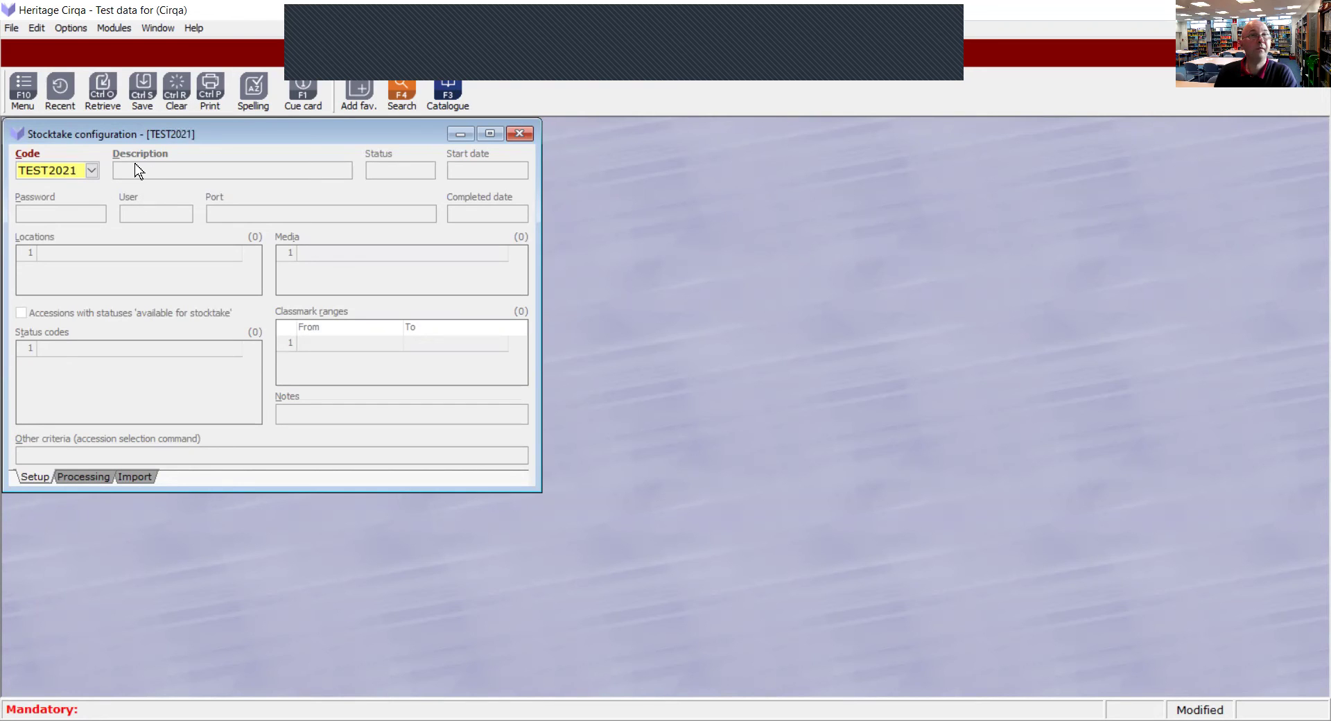
text(1)
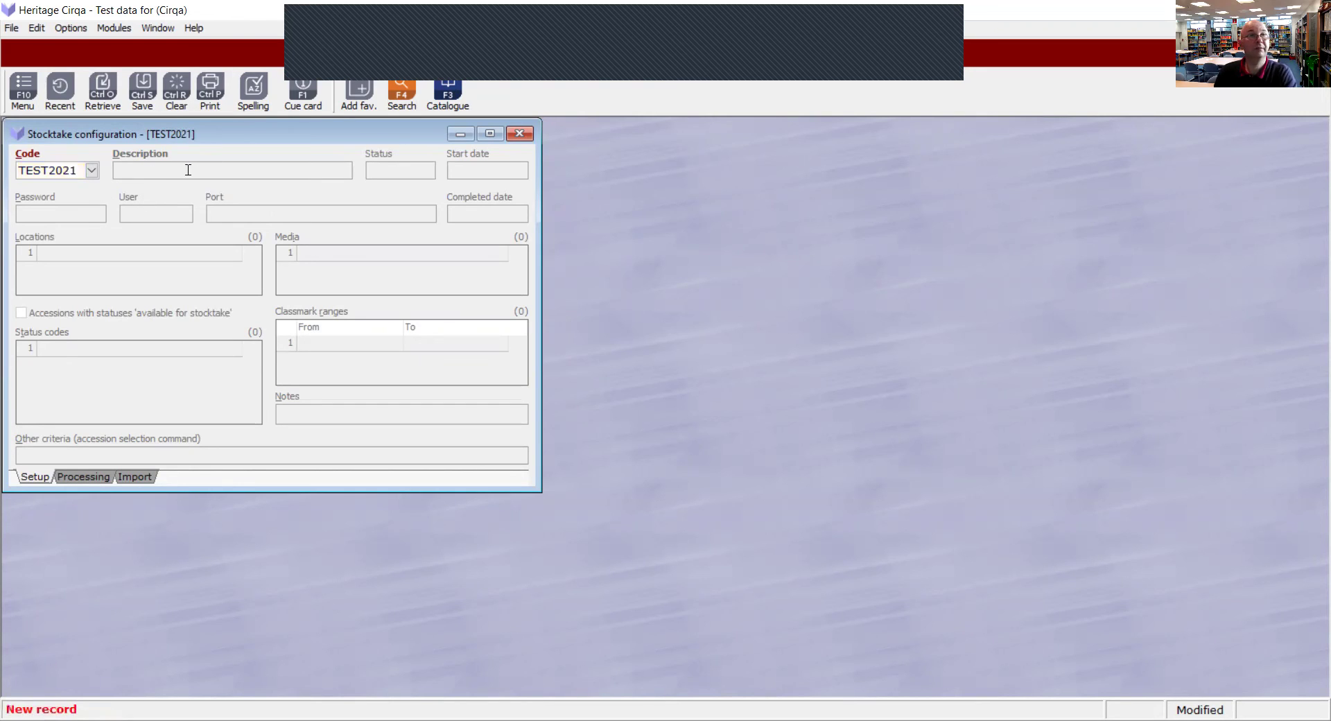
click(184, 169)
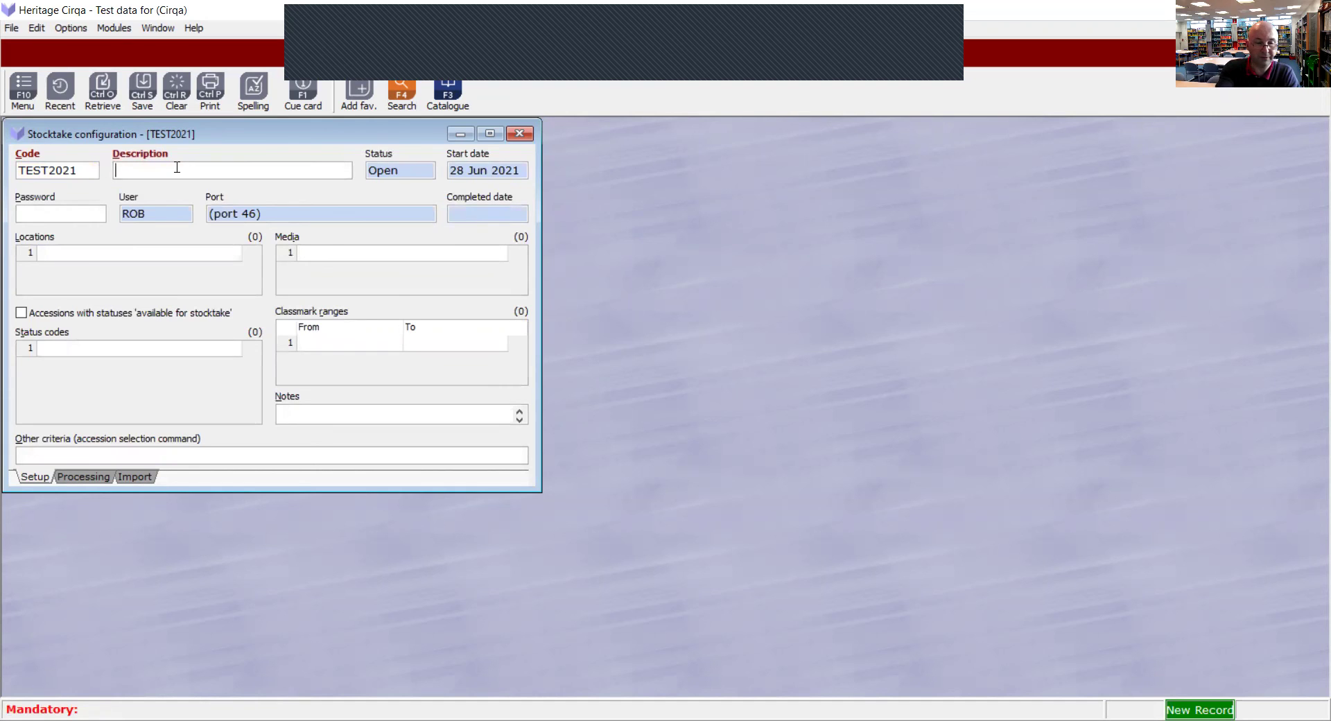
text(Test )
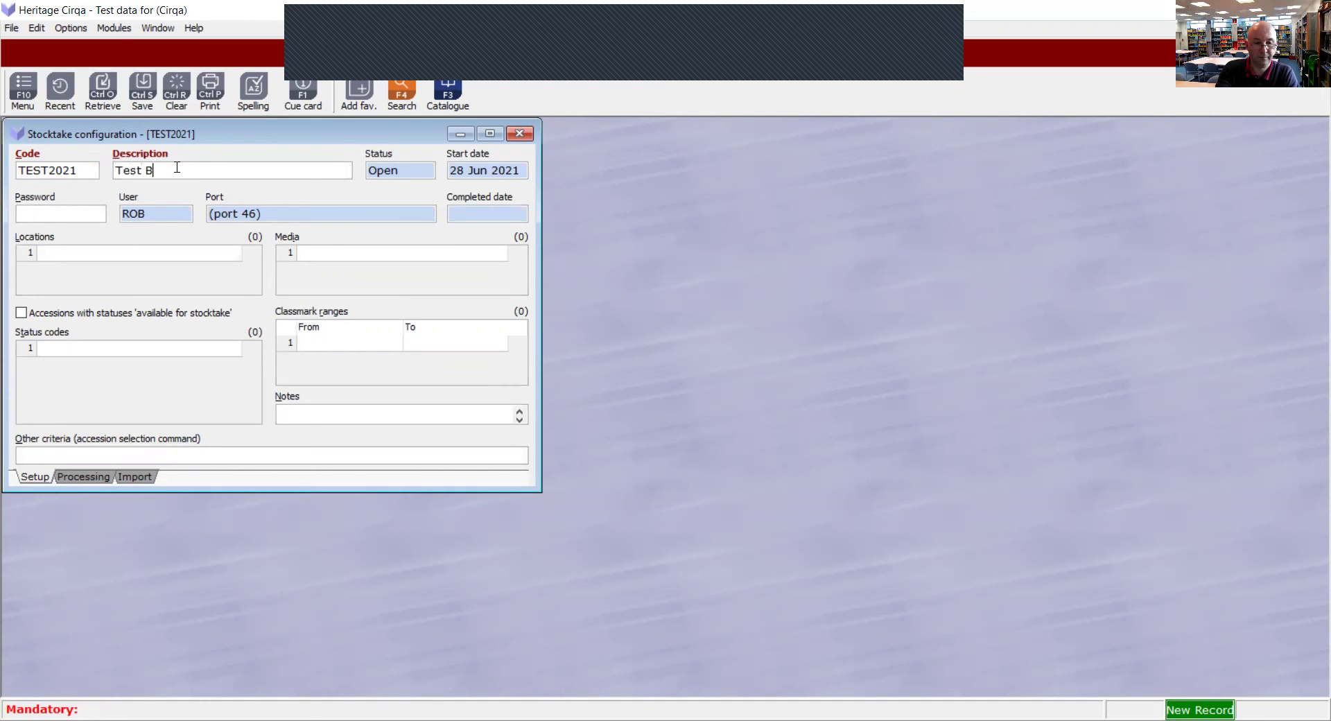
text(Barcodes)
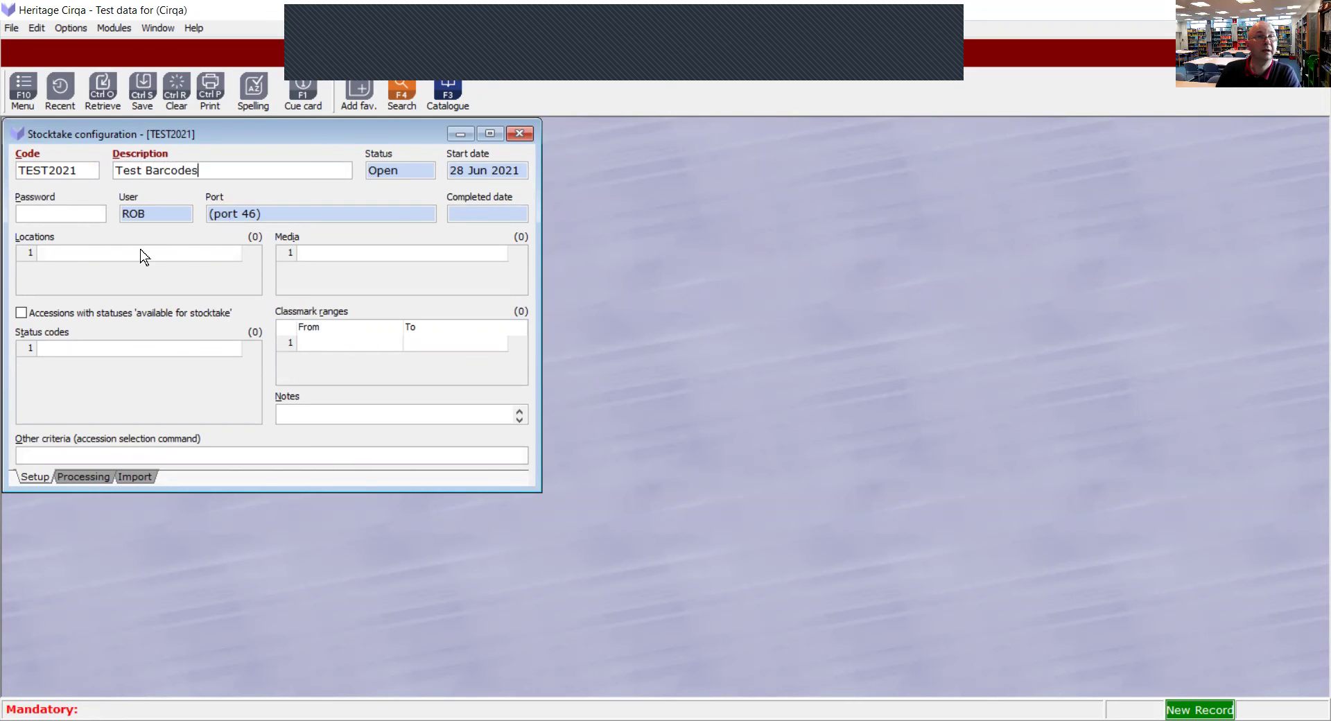
Set the stocktake location to MAIN LIBRARY and include accessions with statuses 'available for stocktake'.
click(212, 253)
click(238, 253)
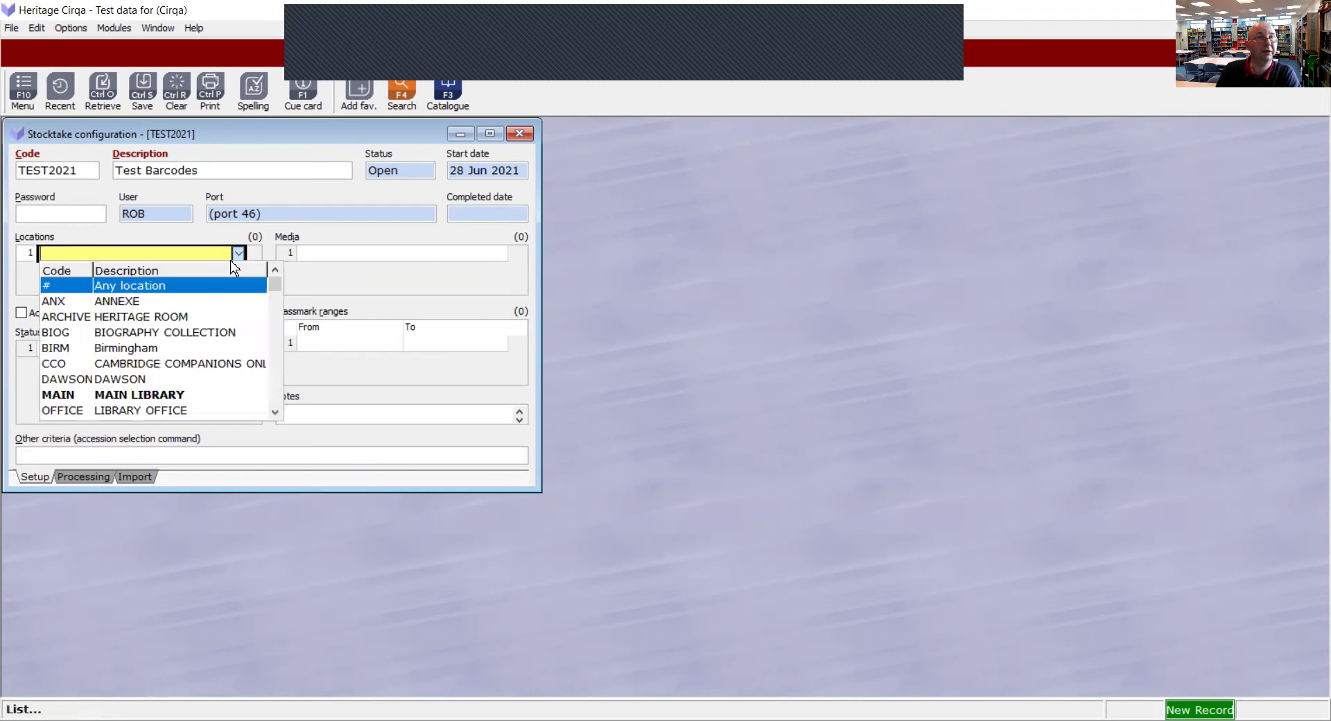
click(163, 395)
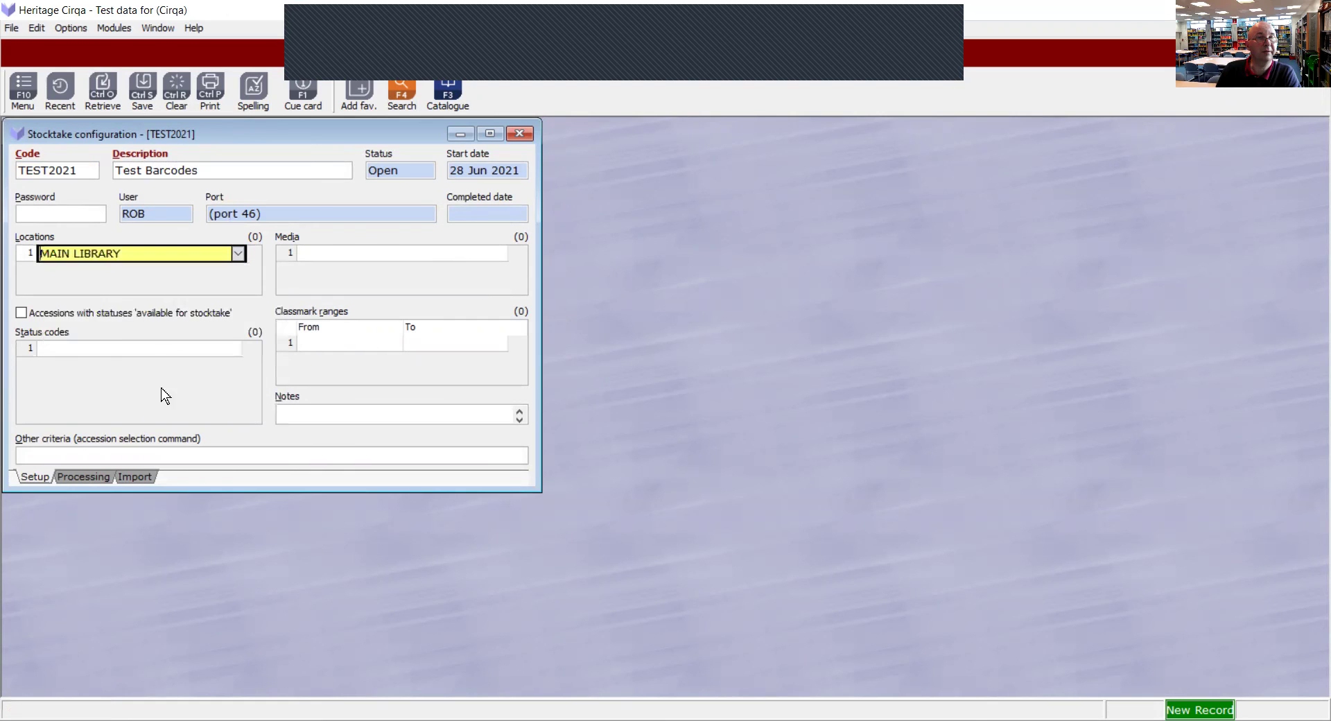
click(22, 313)
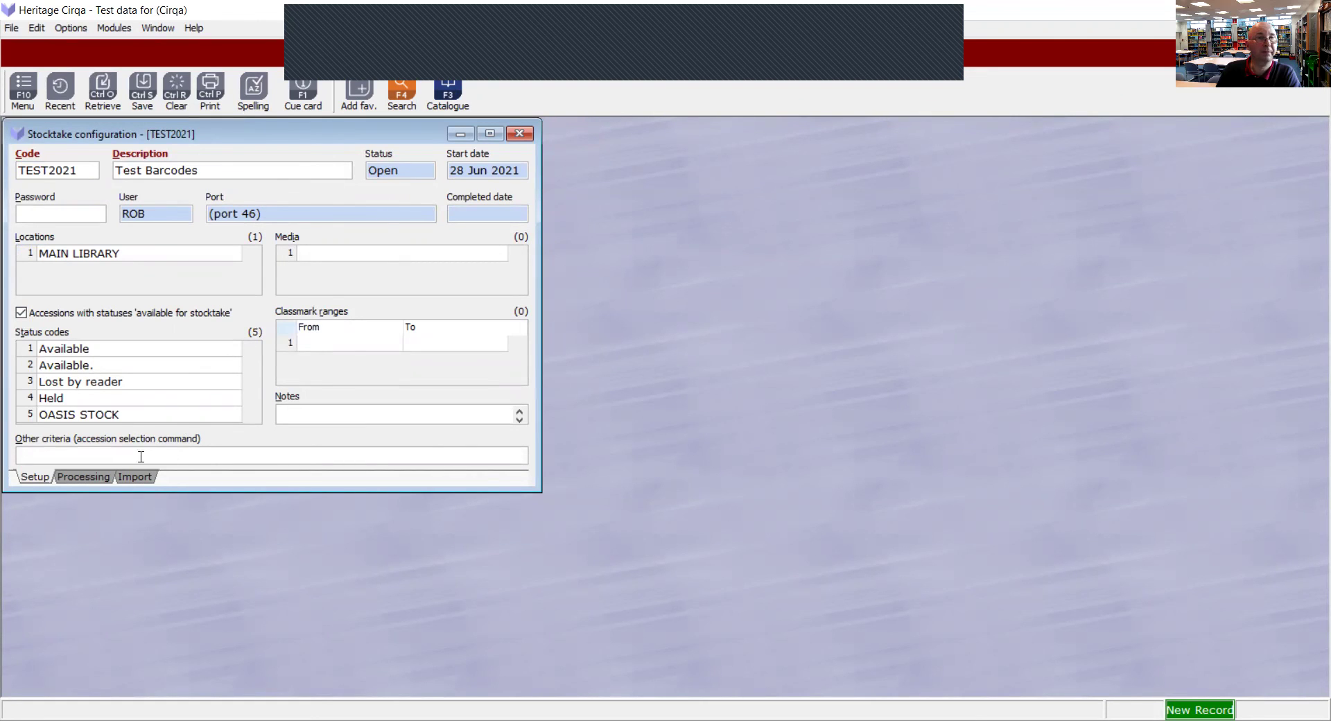
Choose Barcodes.csv from the test folder as the file containing barcodes, showing all file types, and save and close the stocktake configuration.
click(138, 477)
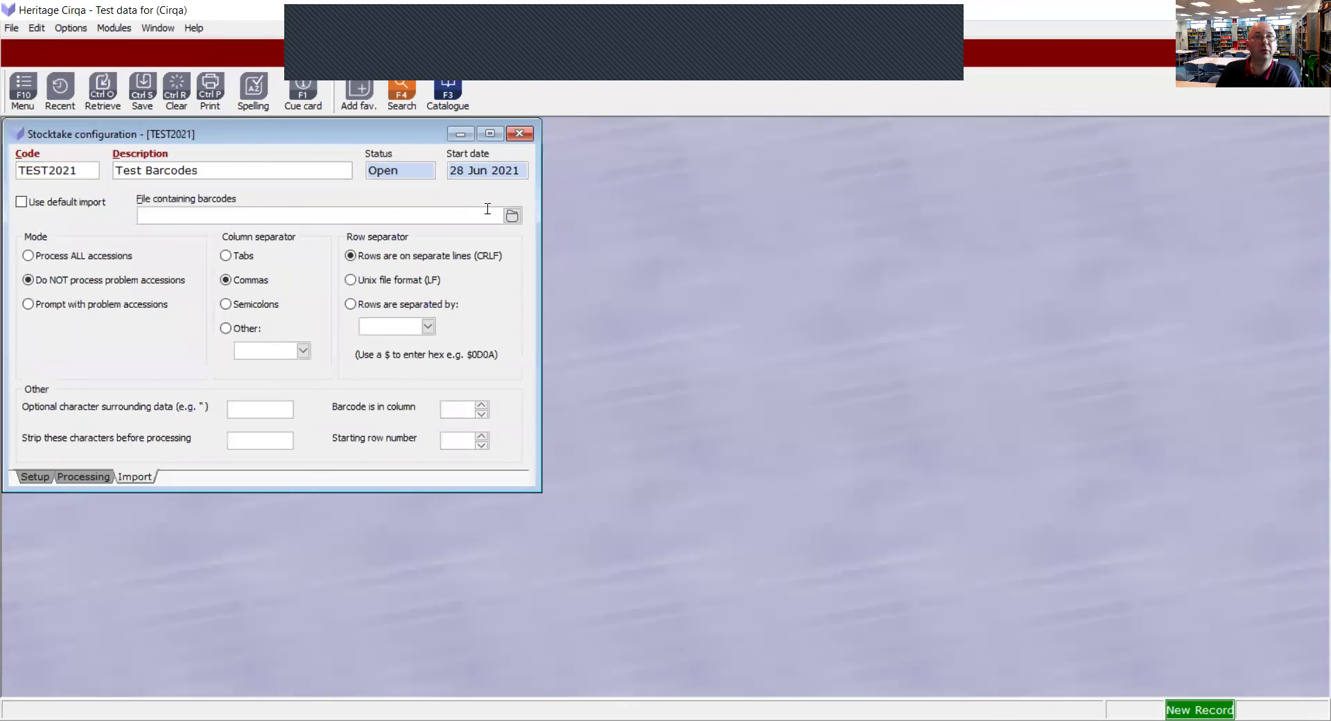
click(512, 216)
click(512, 216)
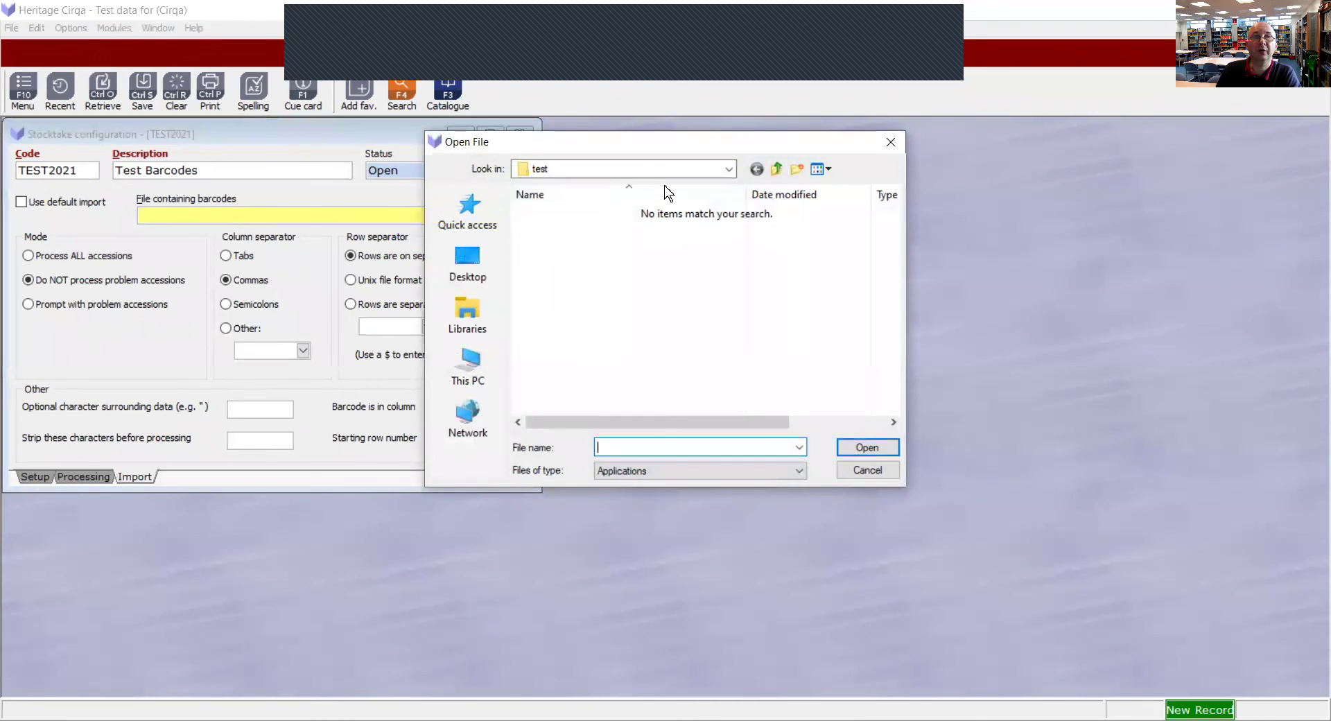
click(797, 470)
click(797, 470)
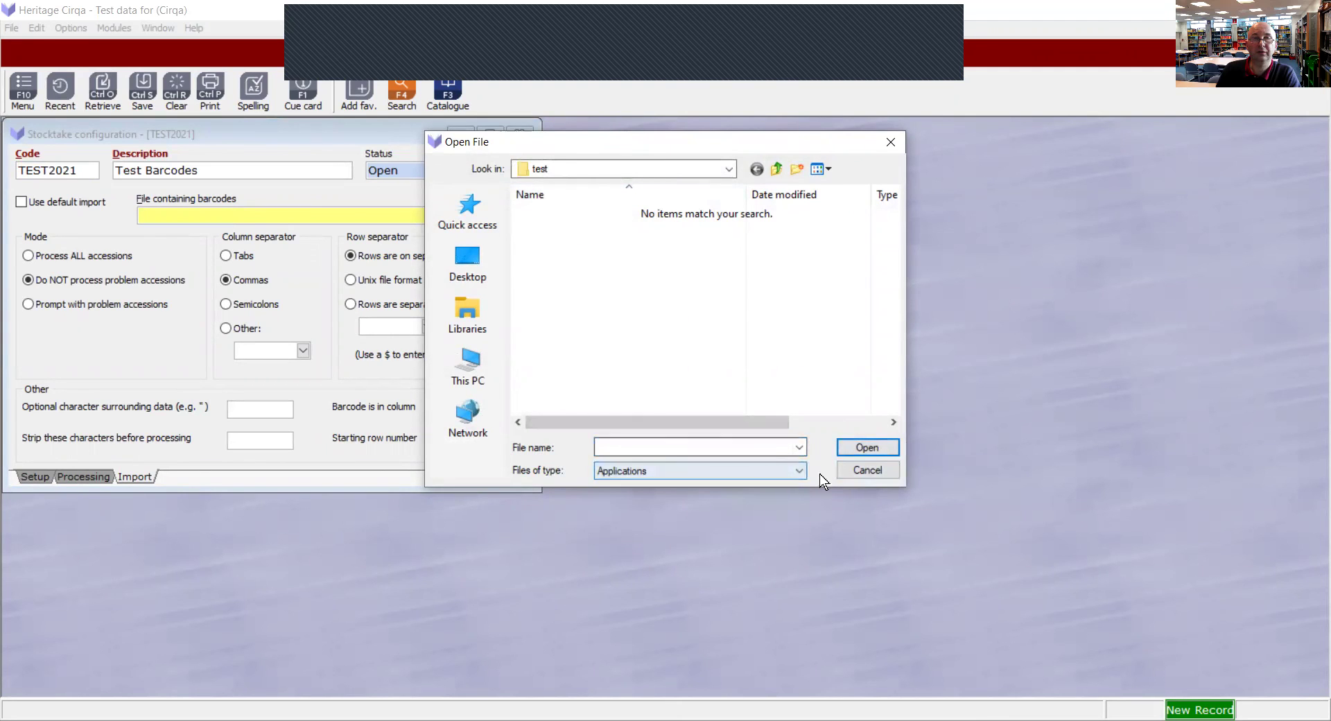
click(797, 470)
click(708, 484)
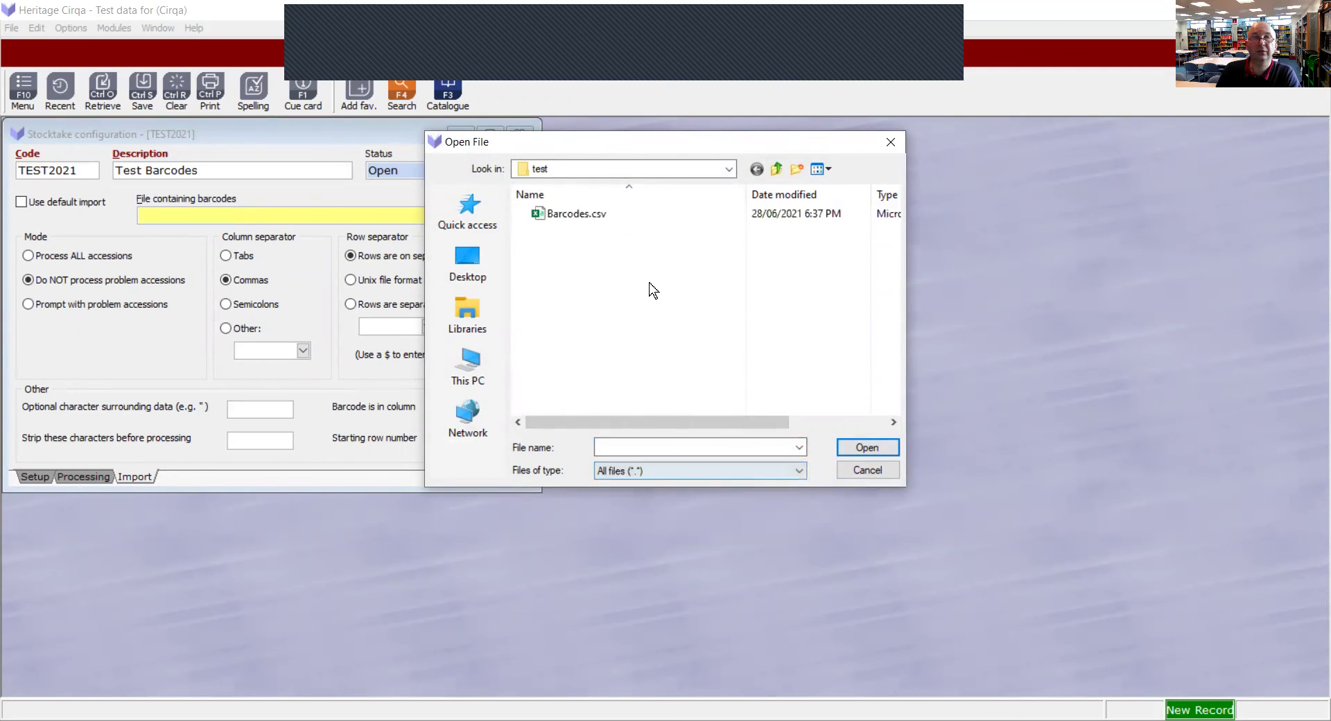
click(586, 215)
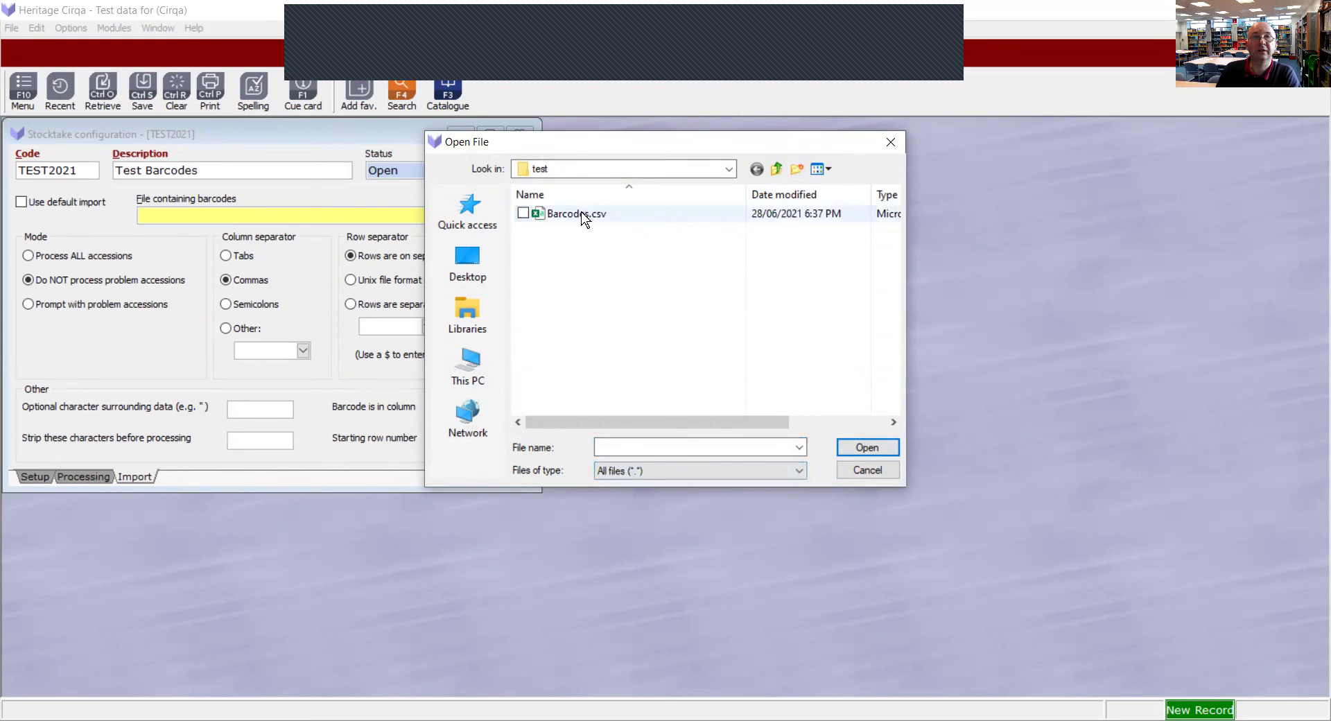
click(865, 447)
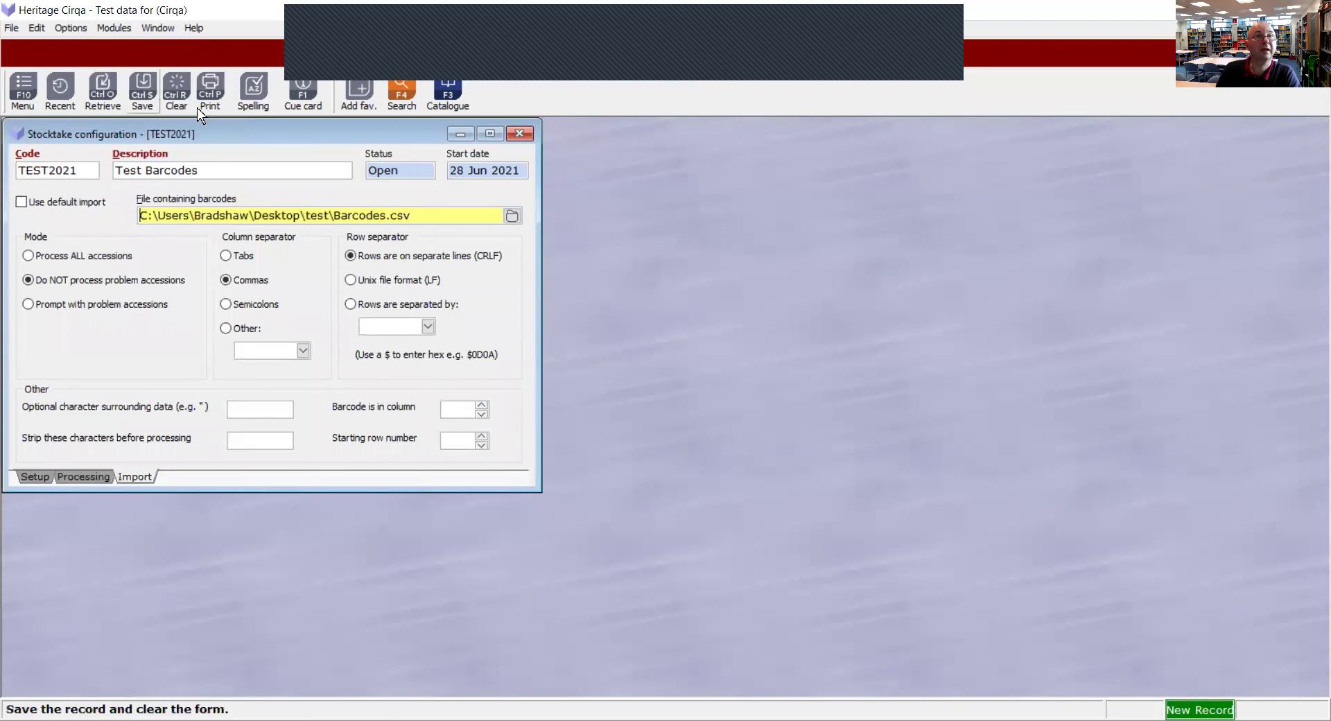
click(143, 86)
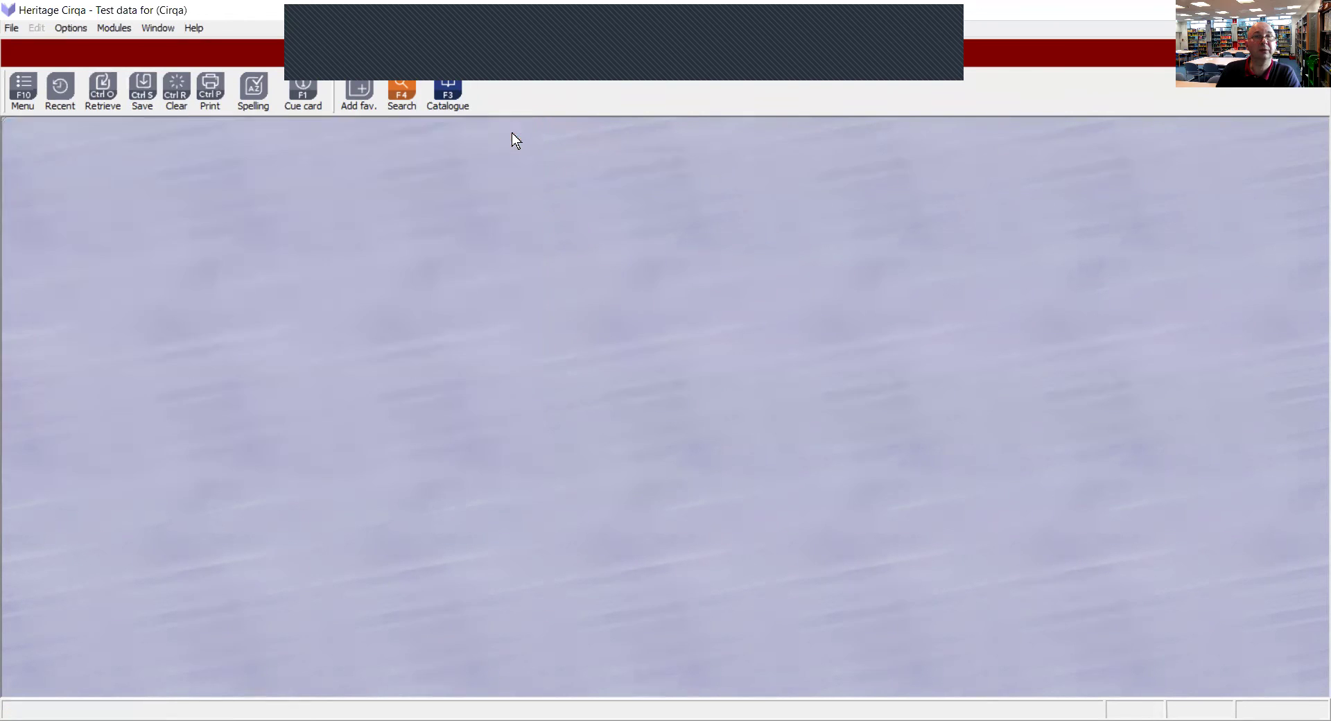
click(516, 133)
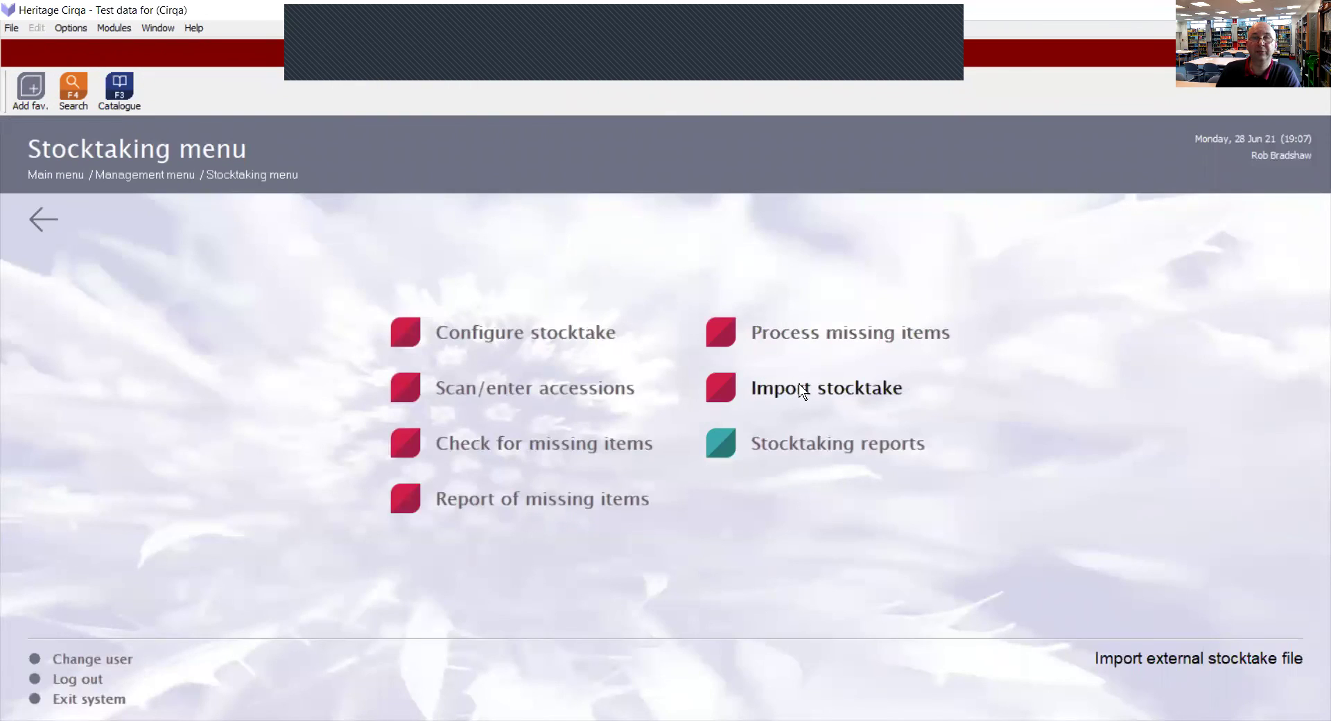
Open the stocktake import form for the Test Barcodes stocktake.
click(800, 390)
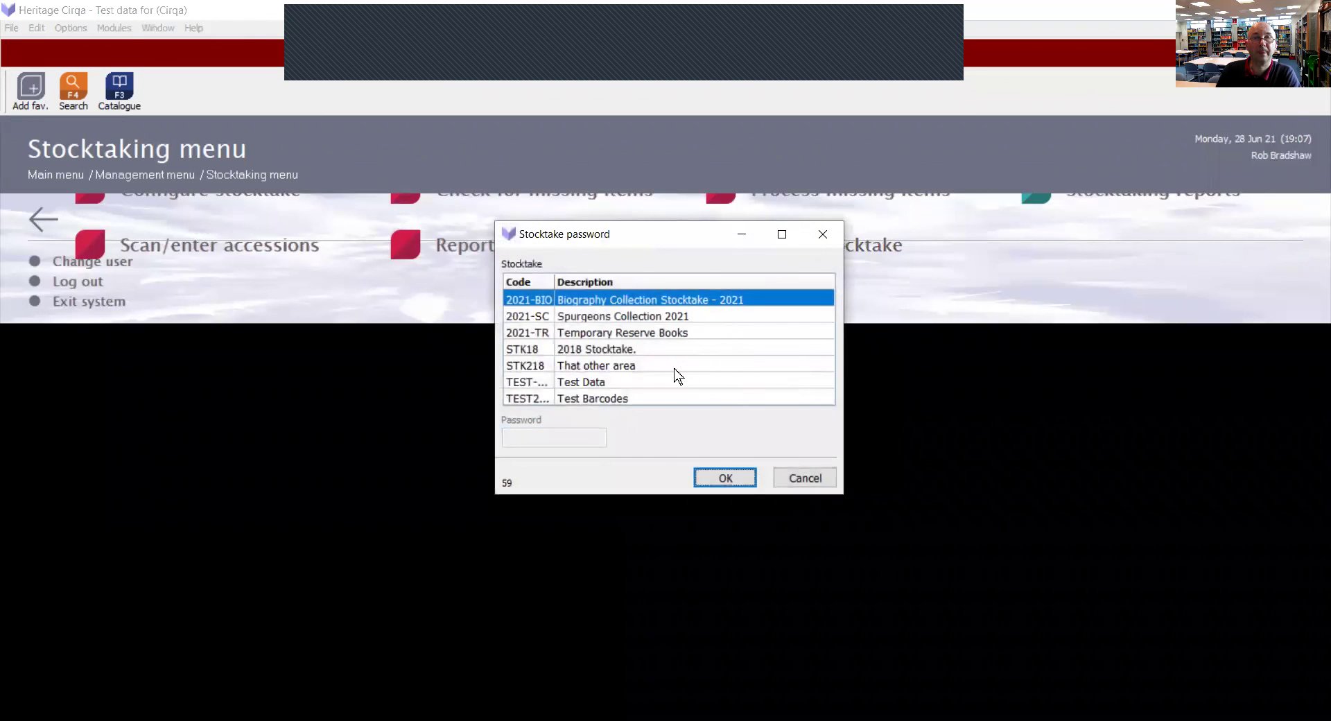
key(End)
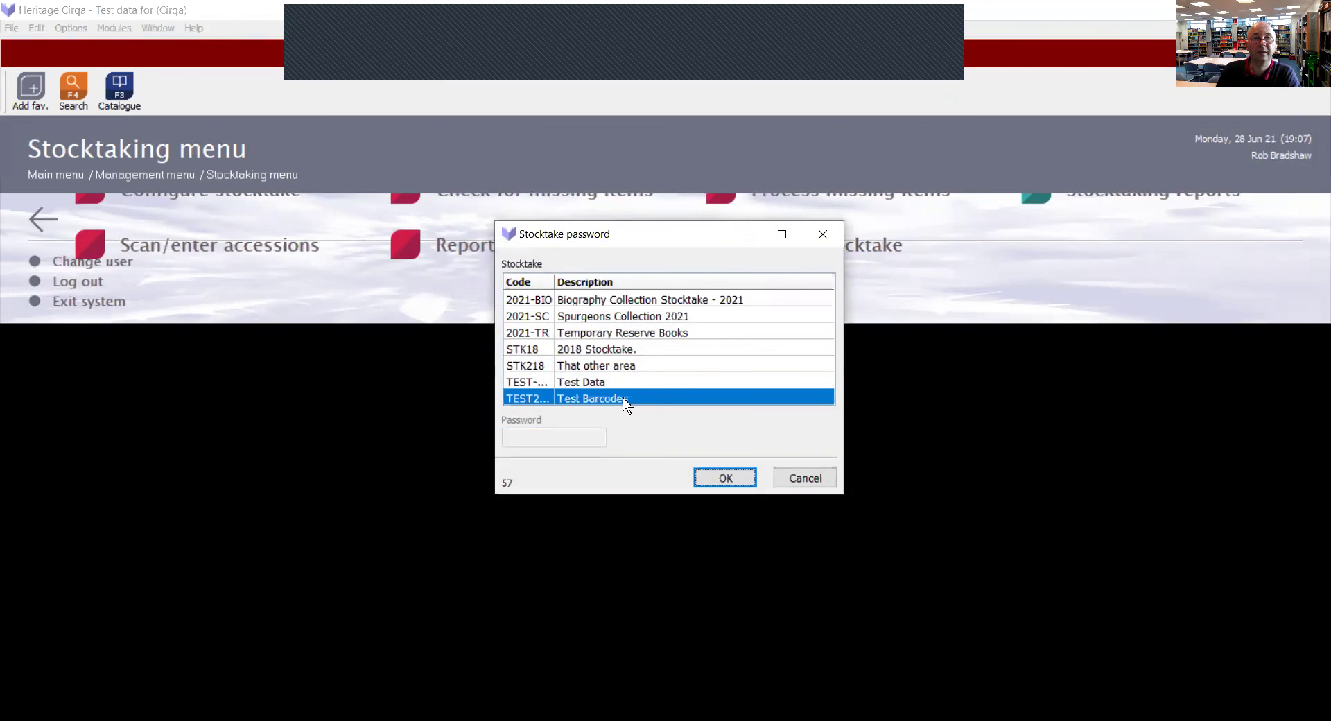
click(725, 478)
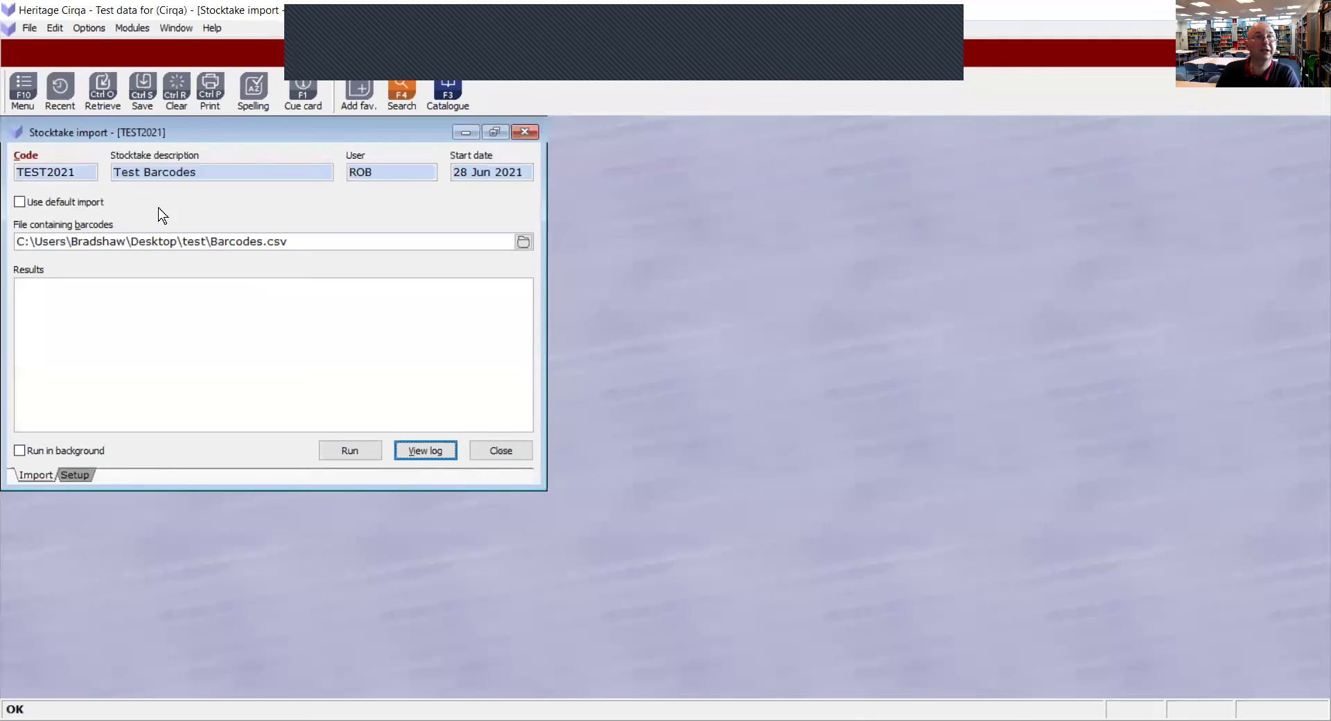
Run the import of Barcodes.csv into the TEST2021 stocktake and close the results and the import form.
click(355, 451)
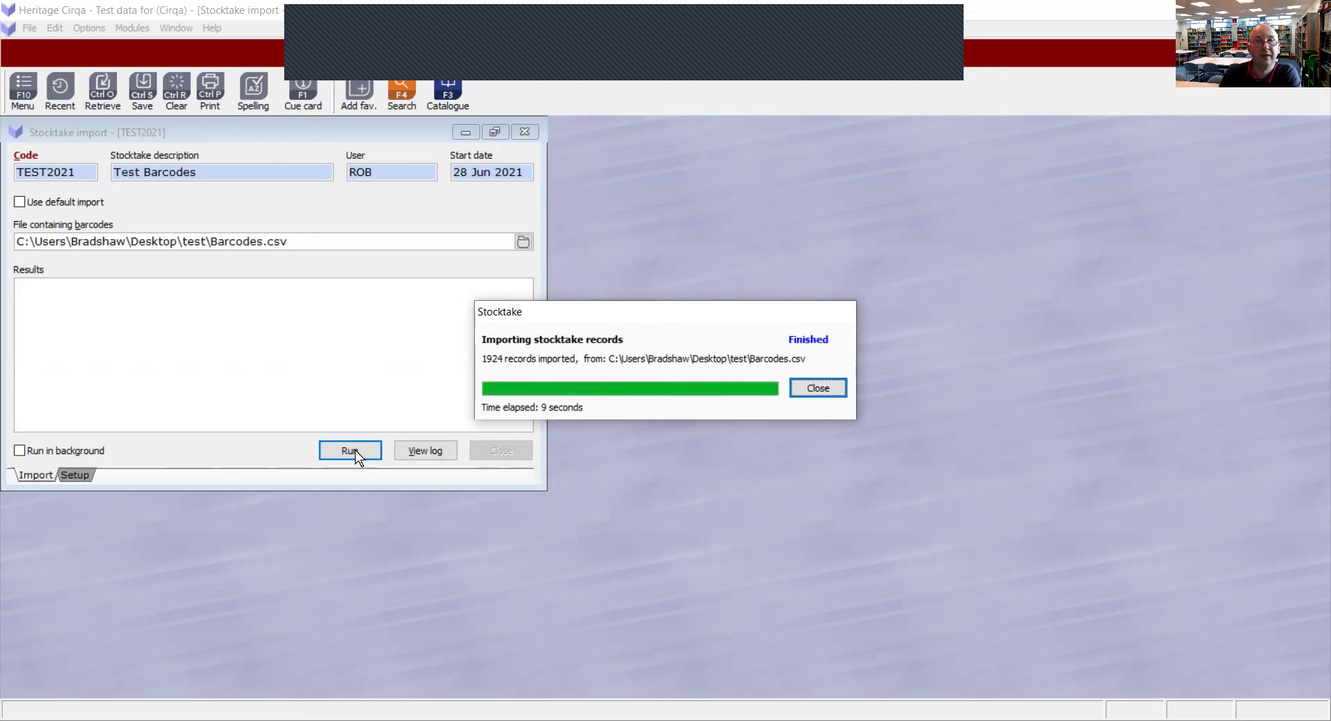
key(Return)
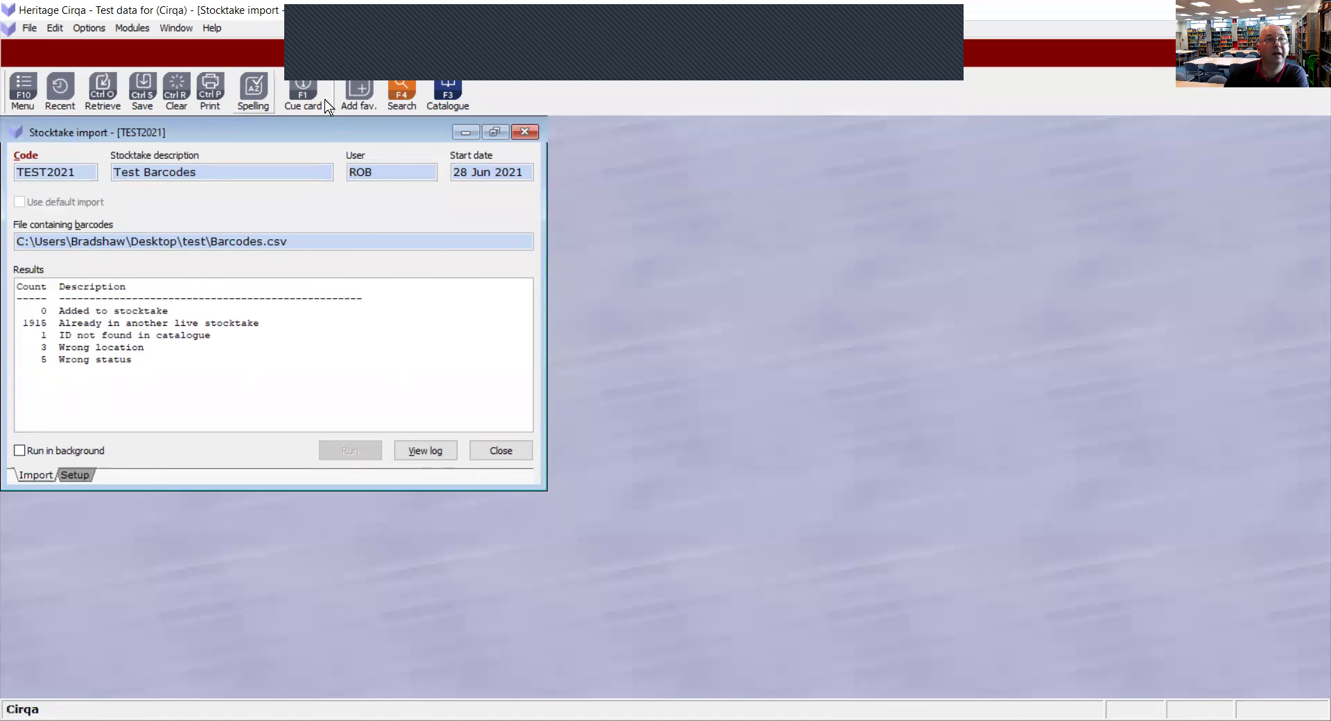
click(504, 452)
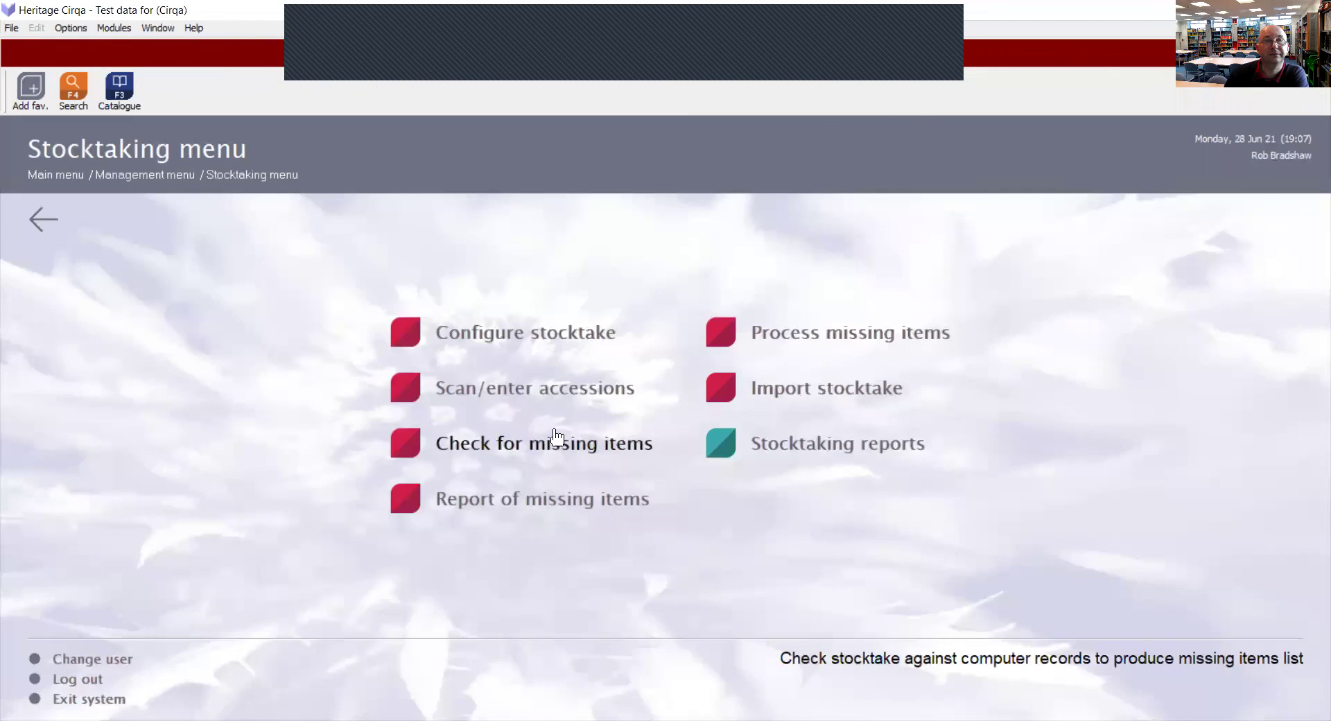
click(823, 457)
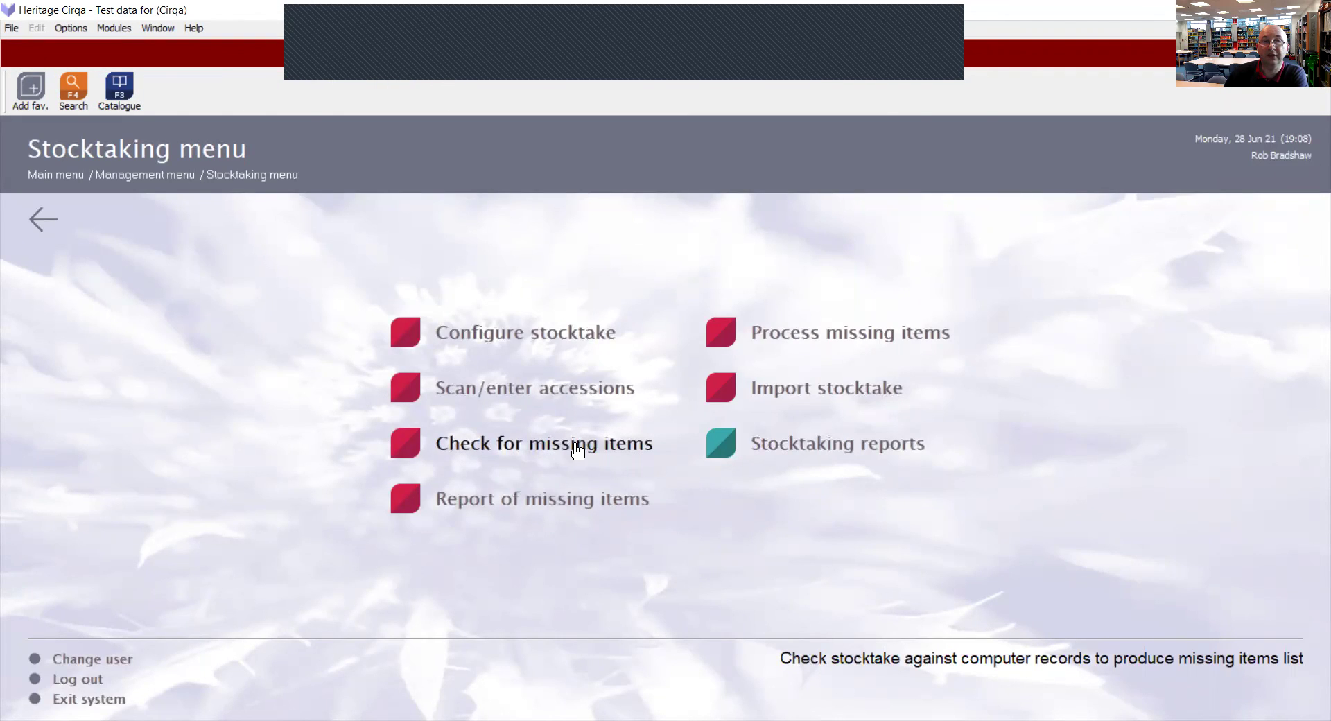